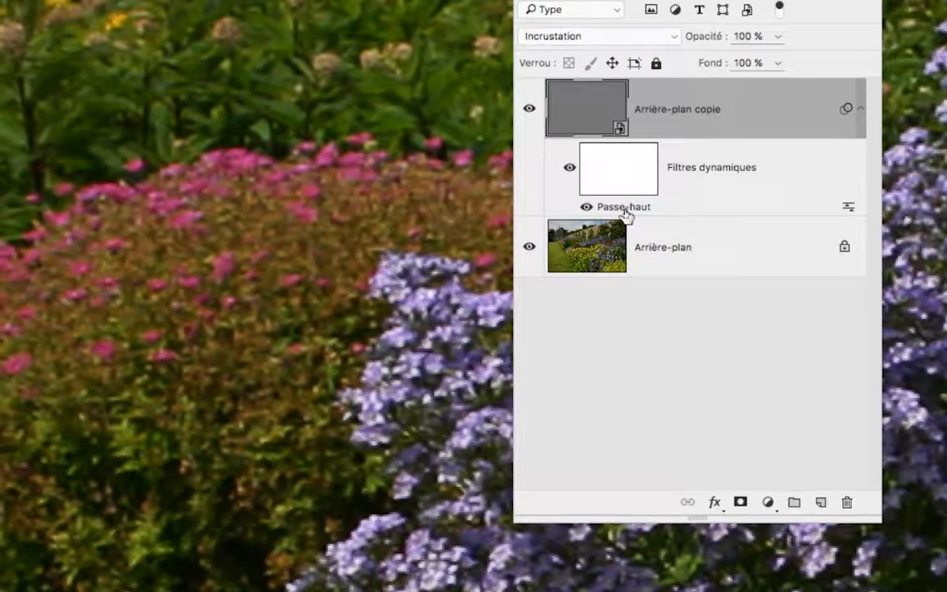
- Edit the Passe-haut smart filter on the Arrière-plan copie layer, setting its radius to 4.4 pixels
double_click(625, 212)
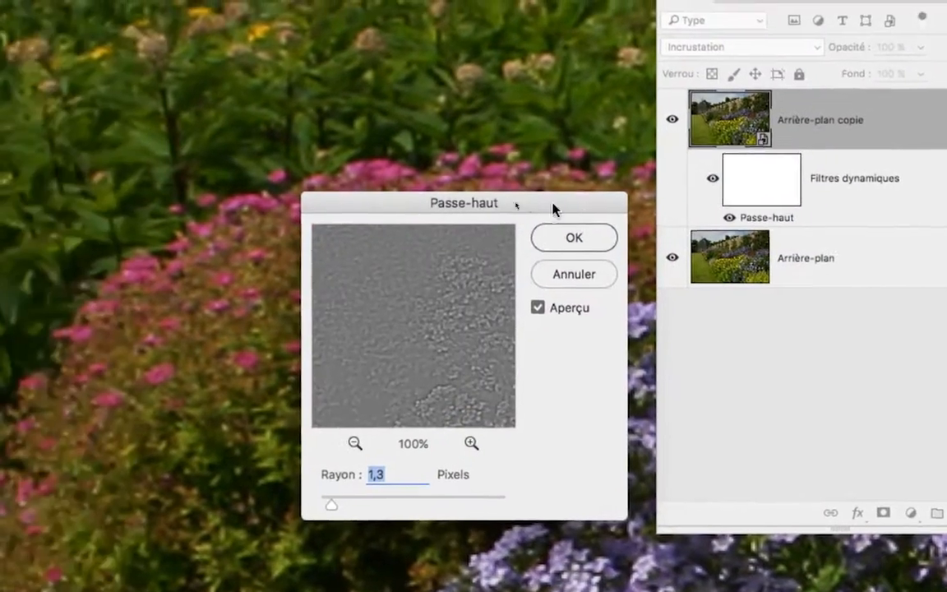
drag(412, 193, 658, 139)
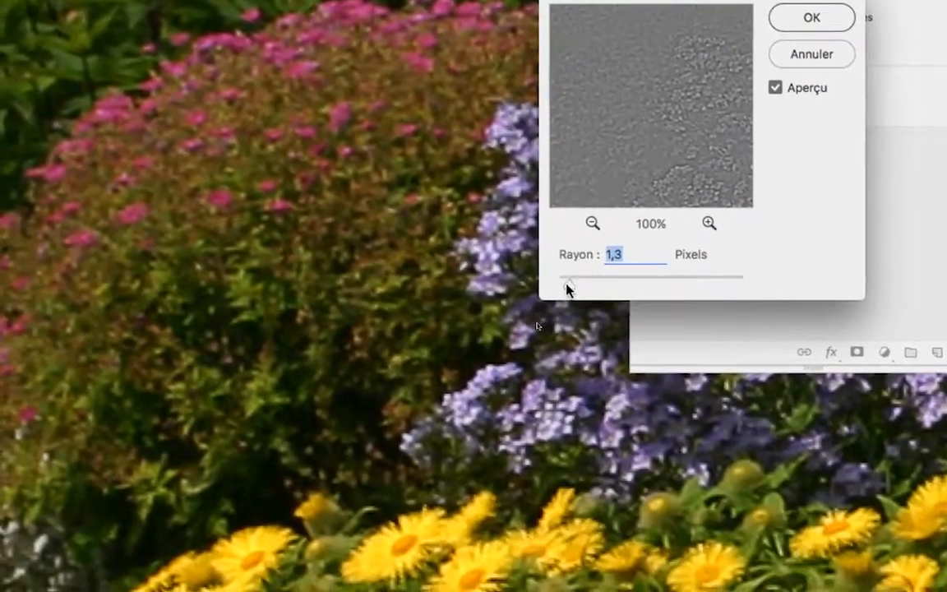
drag(431, 486, 427, 486)
drag(567, 290, 600, 288)
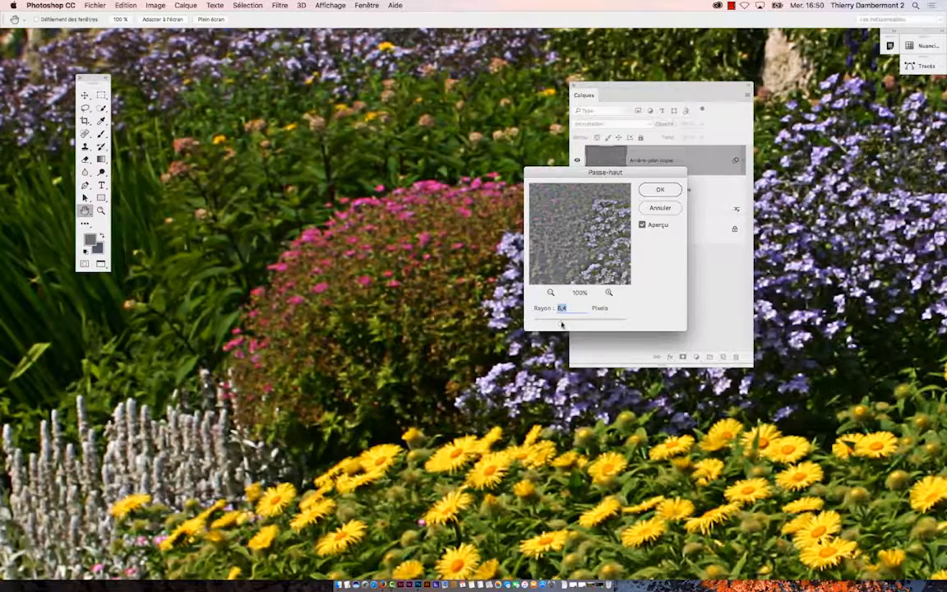
drag(563, 325, 556, 324)
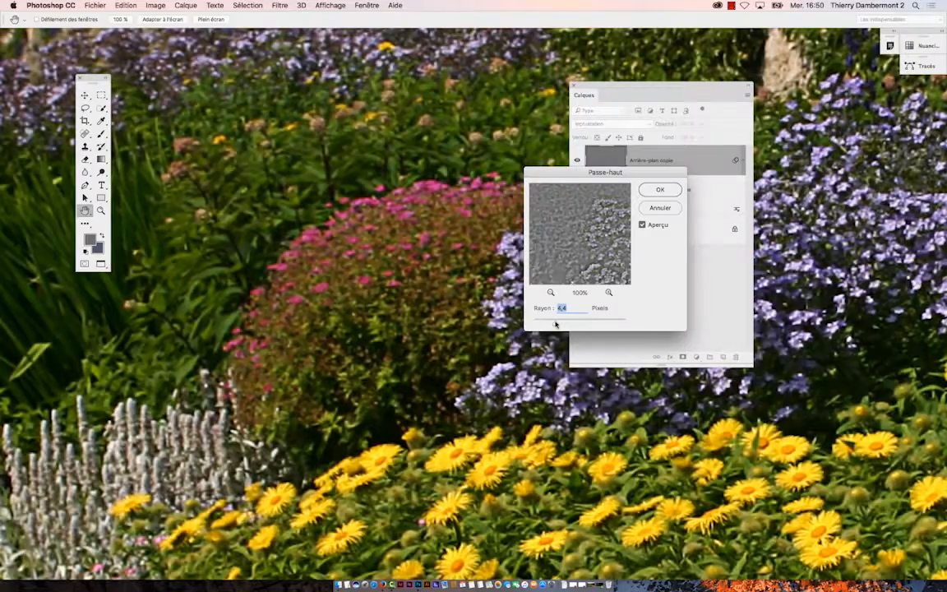
- Compare the flower bed with the Passe-haut preview off and on, and accept the filter settings
drag(506, 404, 373, 293)
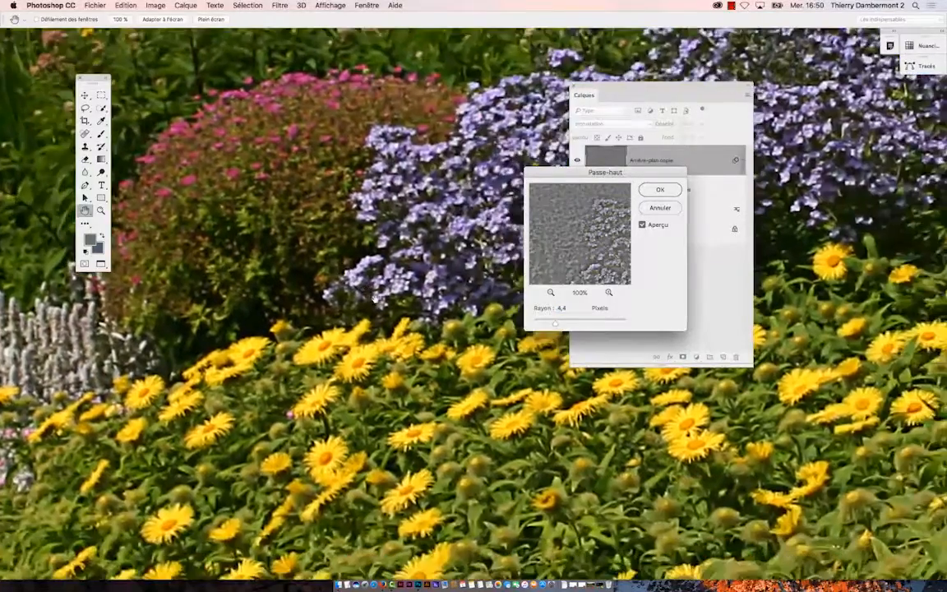
scroll(476, 384, down, 6)
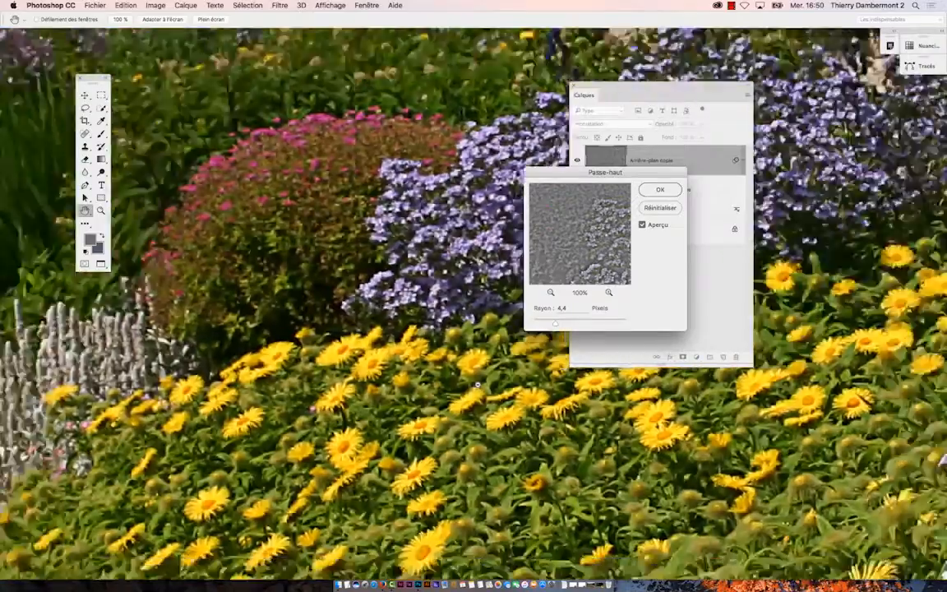
scroll(417, 382, up, 6)
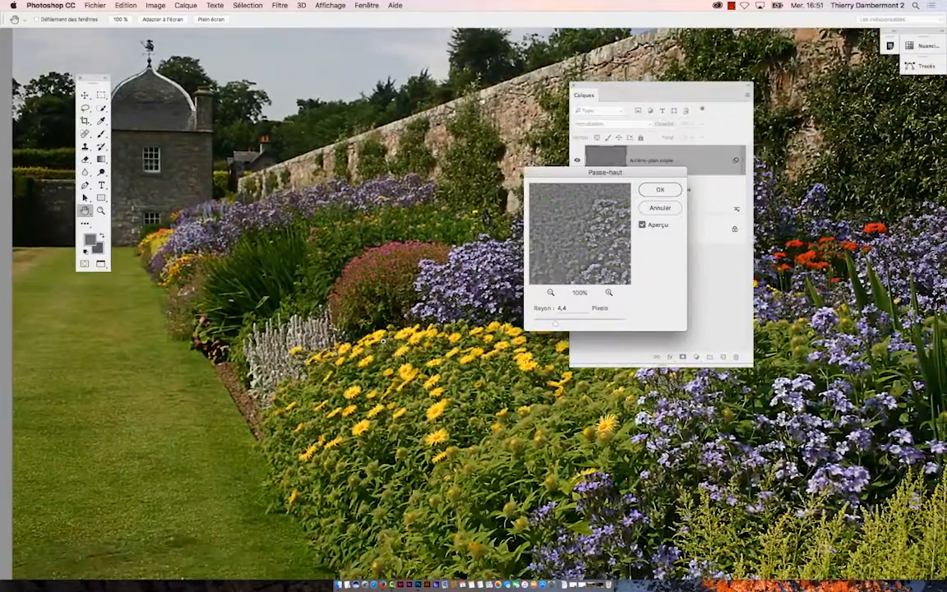
scroll(417, 382, up, 3)
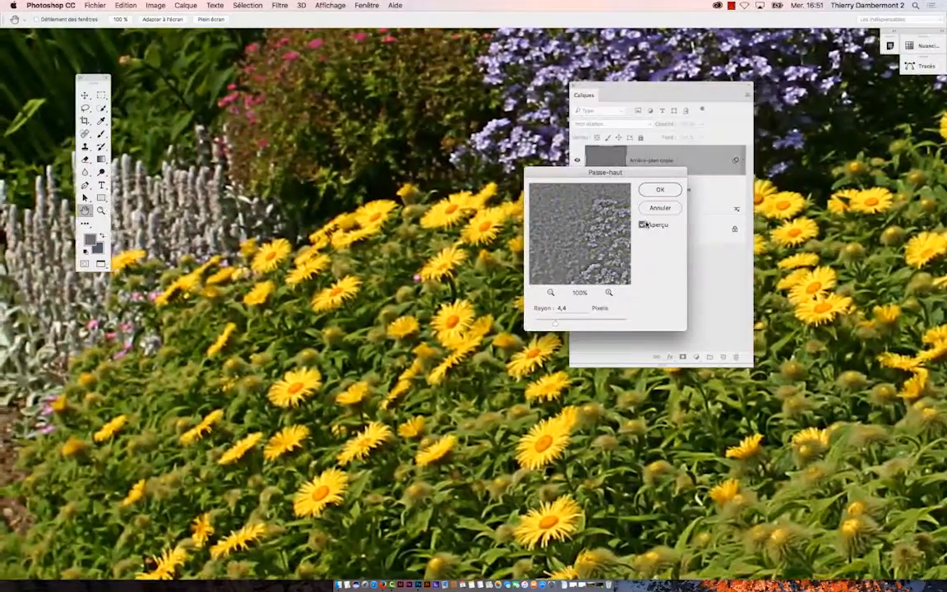
click(643, 225)
click(644, 224)
click(644, 225)
click(645, 224)
click(661, 191)
- Compare the yellow flowers up close with the Arrière-plan copie sharpening layer hidden and shown
click(578, 159)
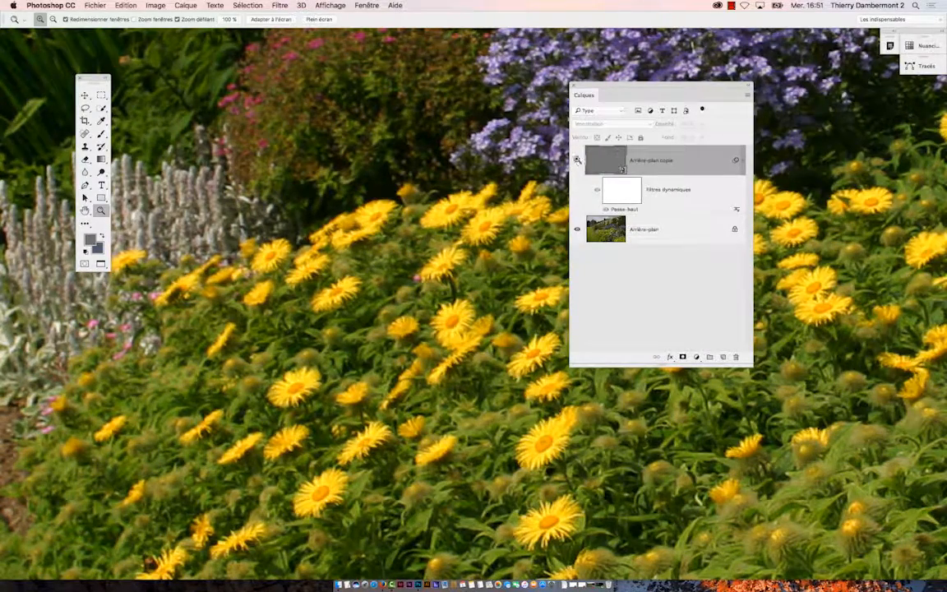
click(436, 325)
drag(445, 227, 535, 187)
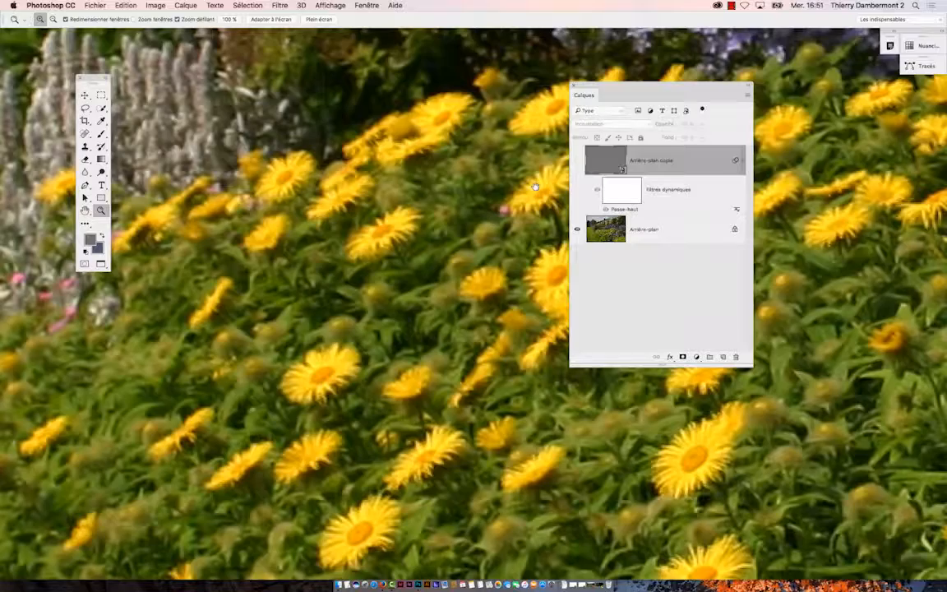
click(579, 160)
click(580, 162)
click(579, 160)
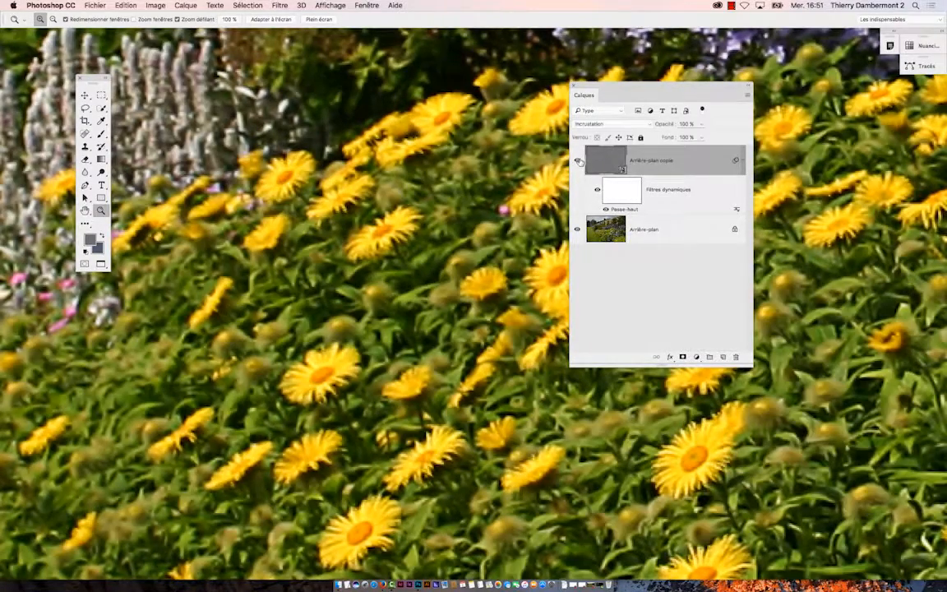
click(579, 161)
click(580, 162)
- Compare the wider garden view with the Arrière-plan copie layer hidden and shown, and bring the whole image into view
alt+click(494, 333)
alt+click(493, 333)
alt+click(494, 333)
scroll(477, 296, right, 3)
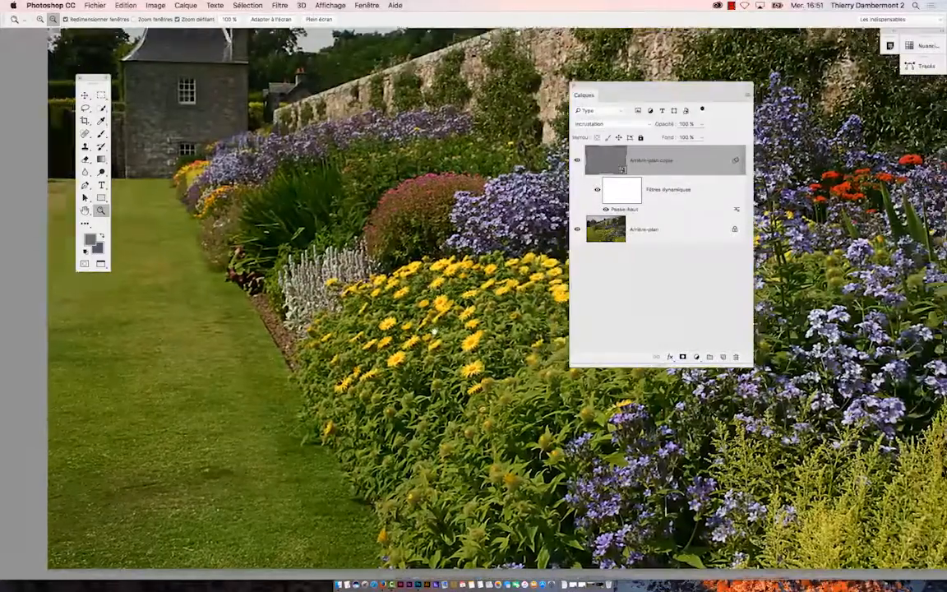
click(579, 161)
click(579, 161)
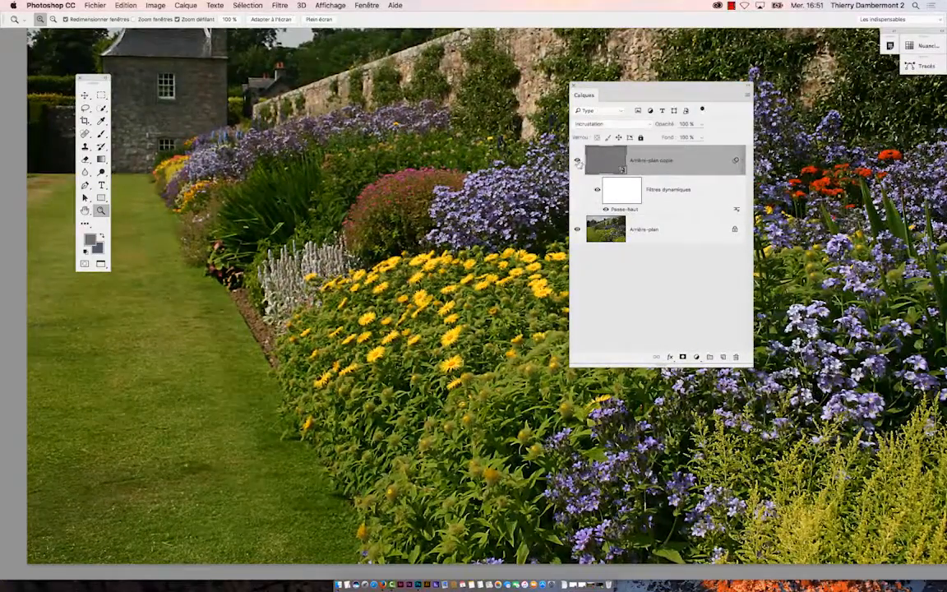
alt+click(528, 323)
alt+click(528, 324)
scroll(528, 323, right, 5)
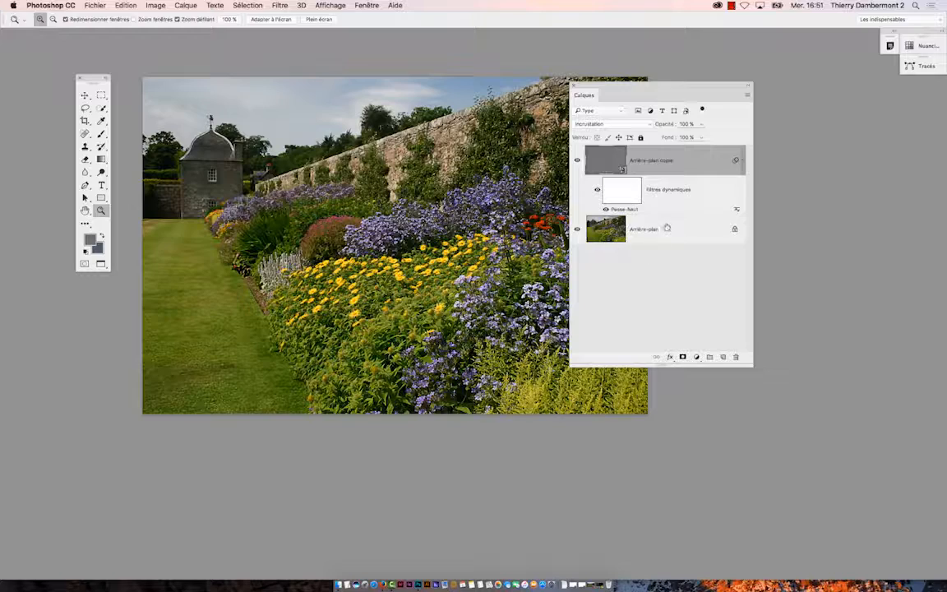
- Move the layers panel clear of the image and convert the Arrière-plan background layer to a smart object
click(693, 234)
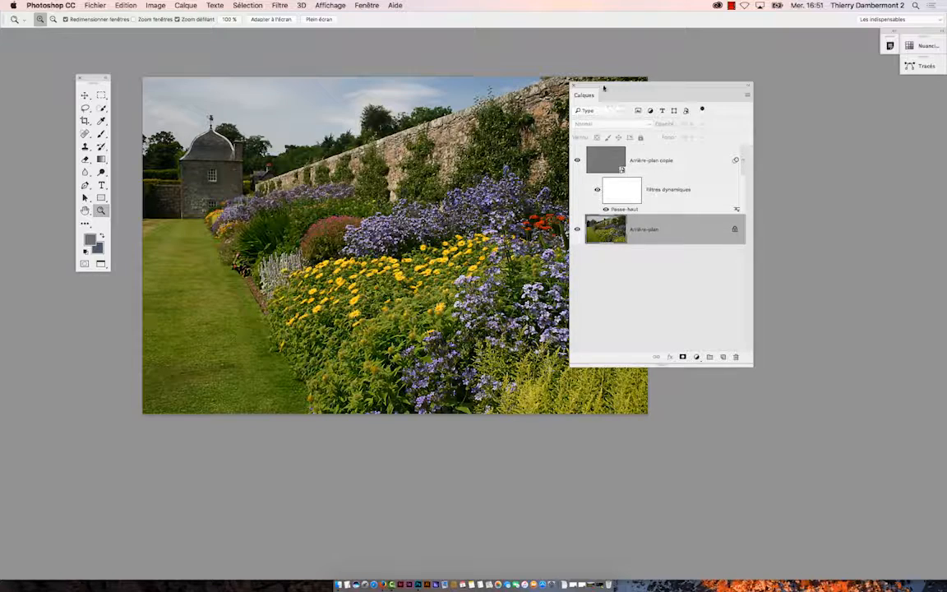
drag(605, 87, 753, 118)
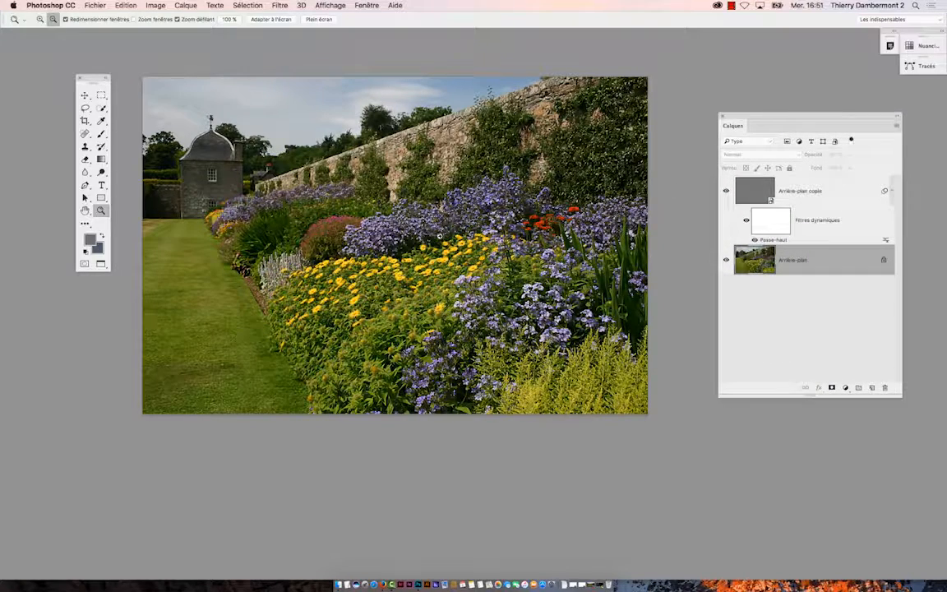
drag(457, 261, 470, 272)
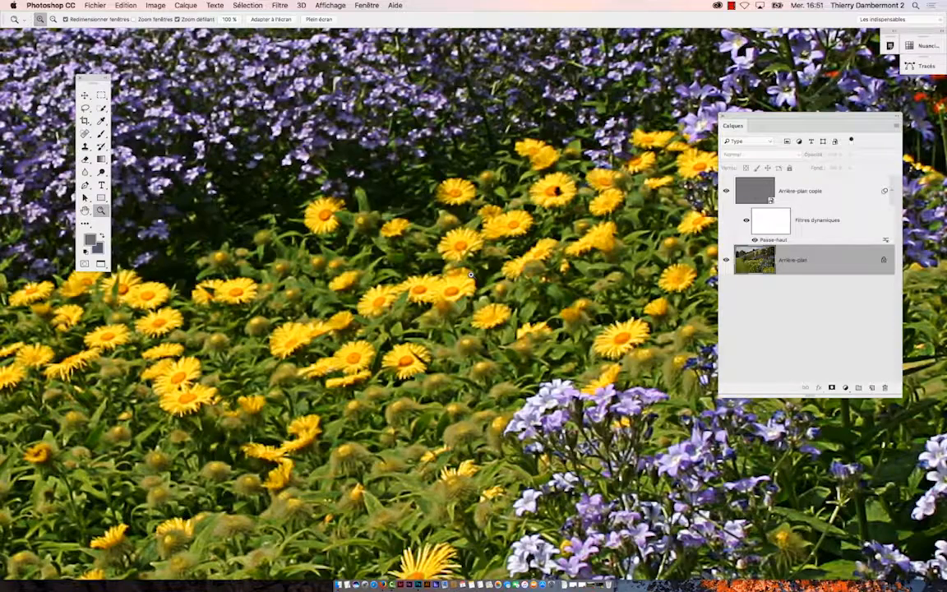
double_click(100, 212)
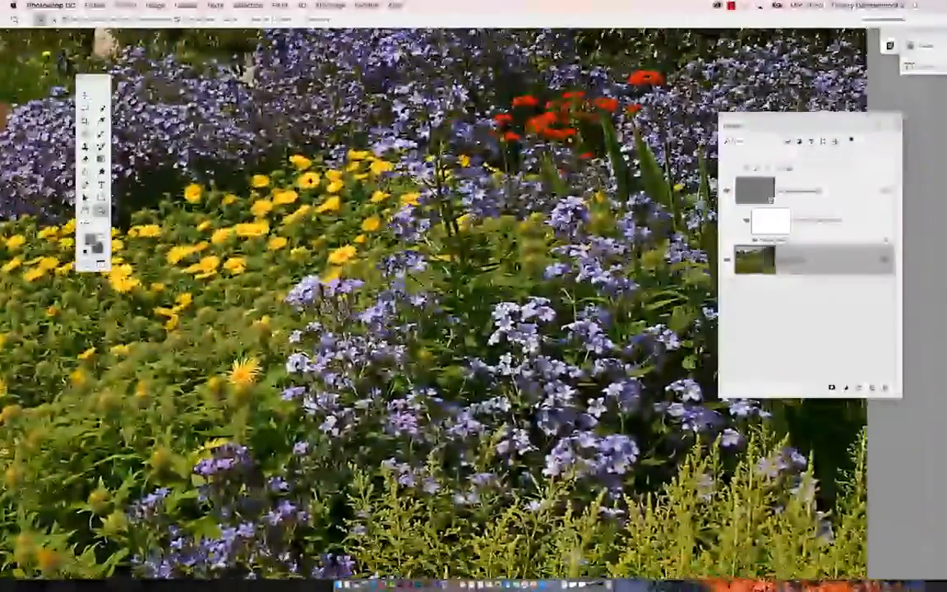
drag(568, 140, 808, 411)
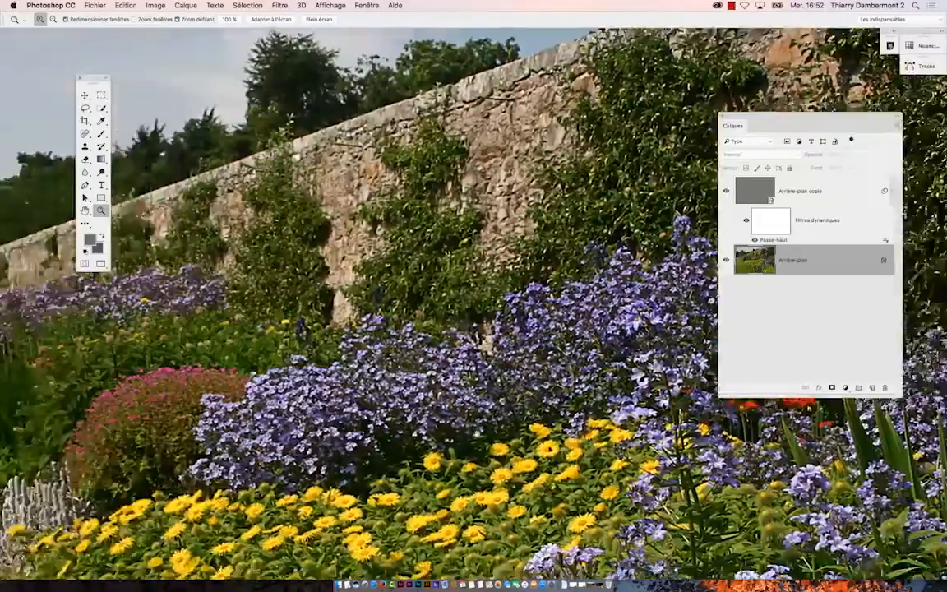
drag(155, 457, 417, 290)
drag(331, 524, 69, 498)
drag(487, 409, 407, 419)
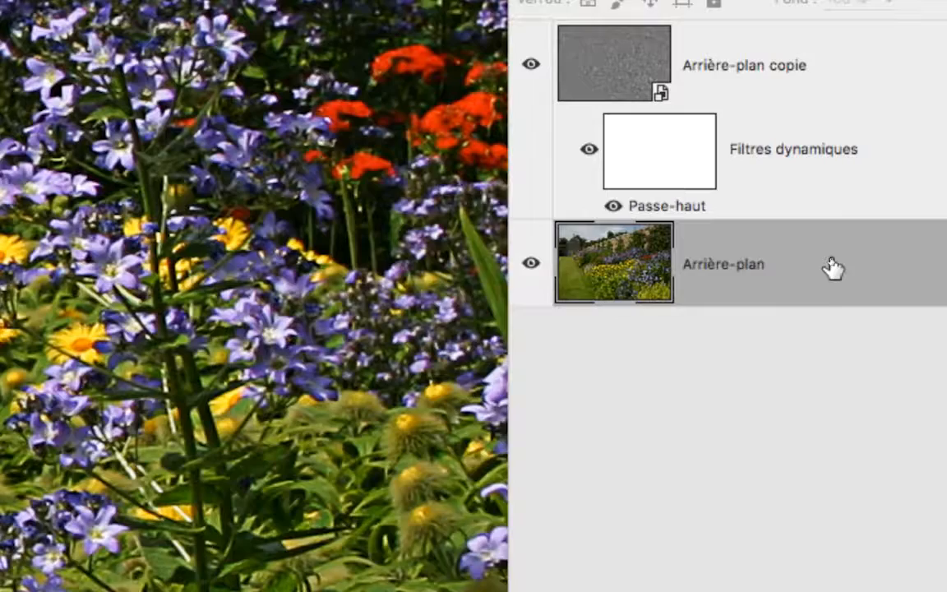
right_click(830, 267)
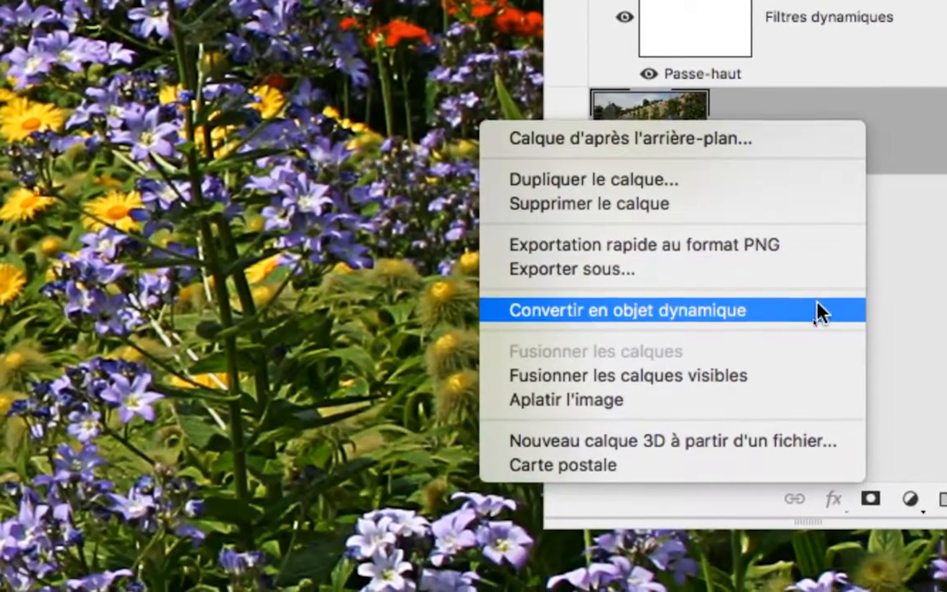
click(773, 442)
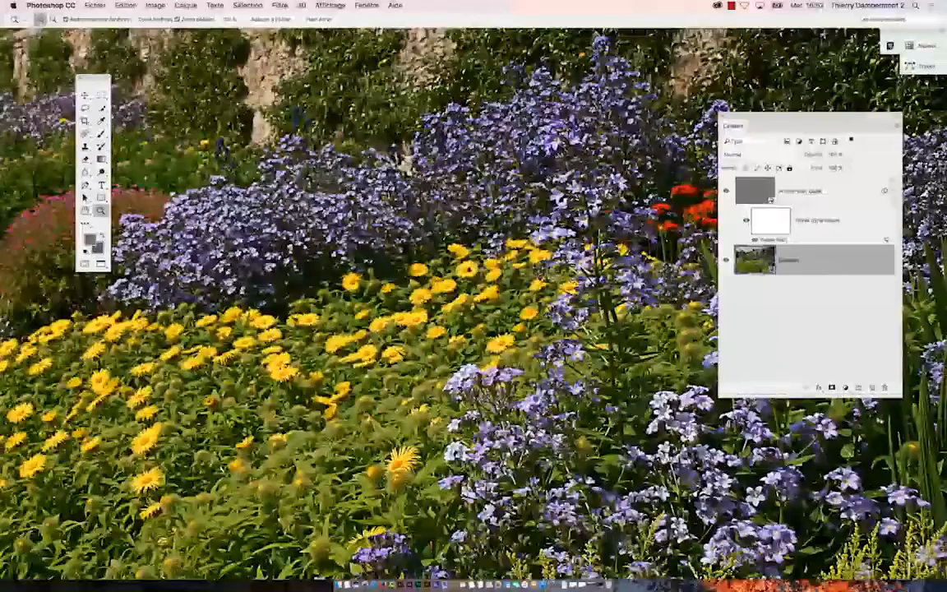
- Reduce the image resolution to 18 pixels per inch with automatic resampling enabled
alt+click(532, 278)
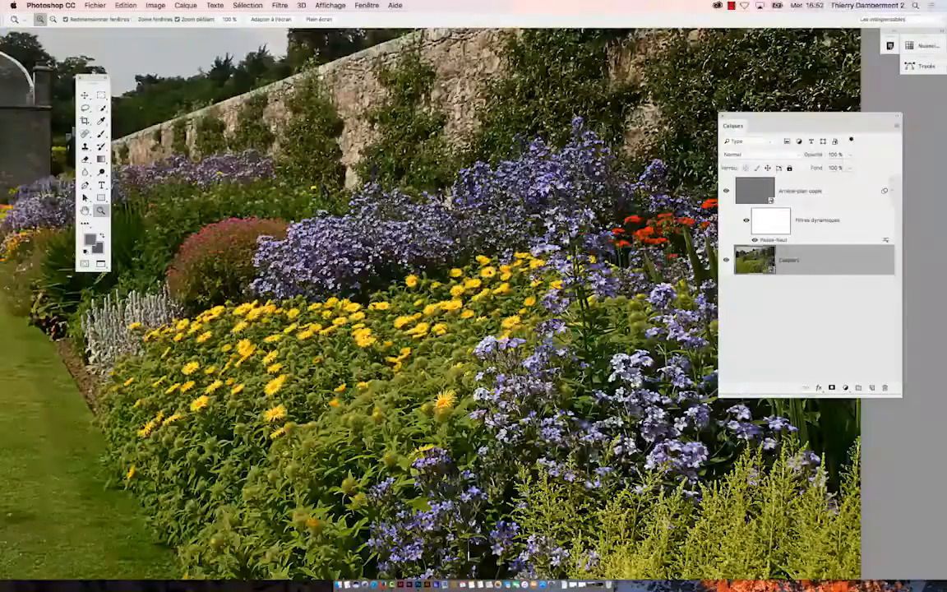
alt+click(532, 278)
alt+click(532, 278)
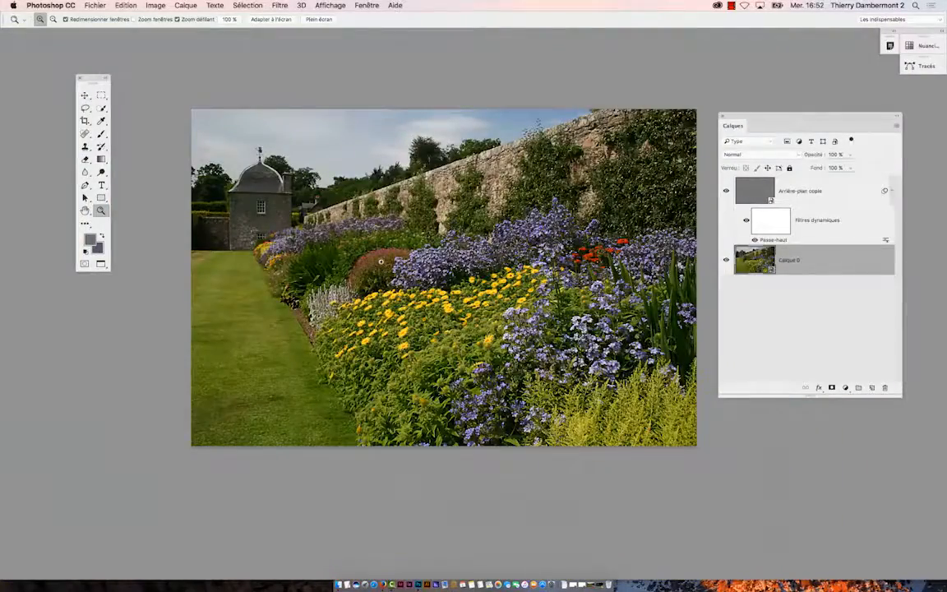
click(493, 245)
click(494, 245)
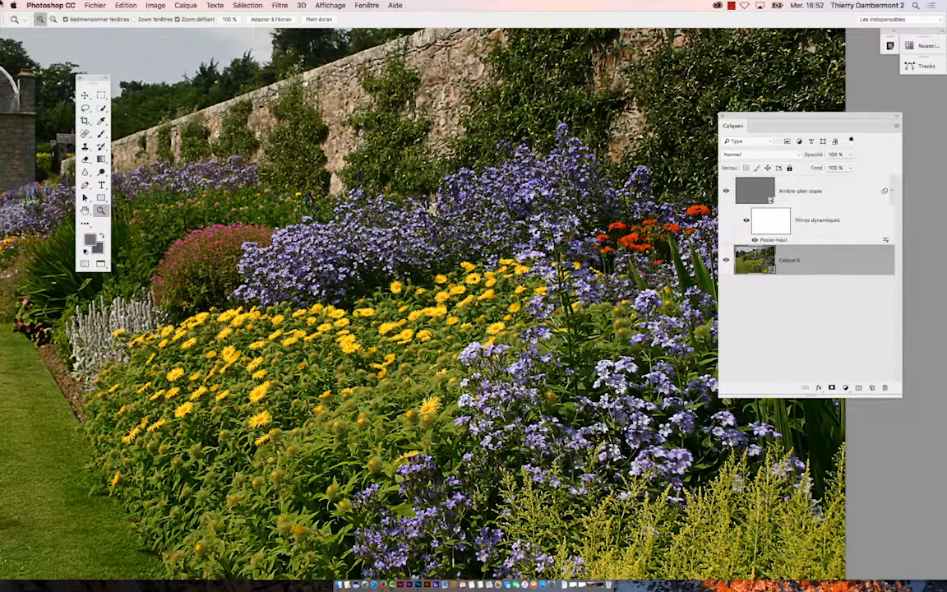
click(165, 5)
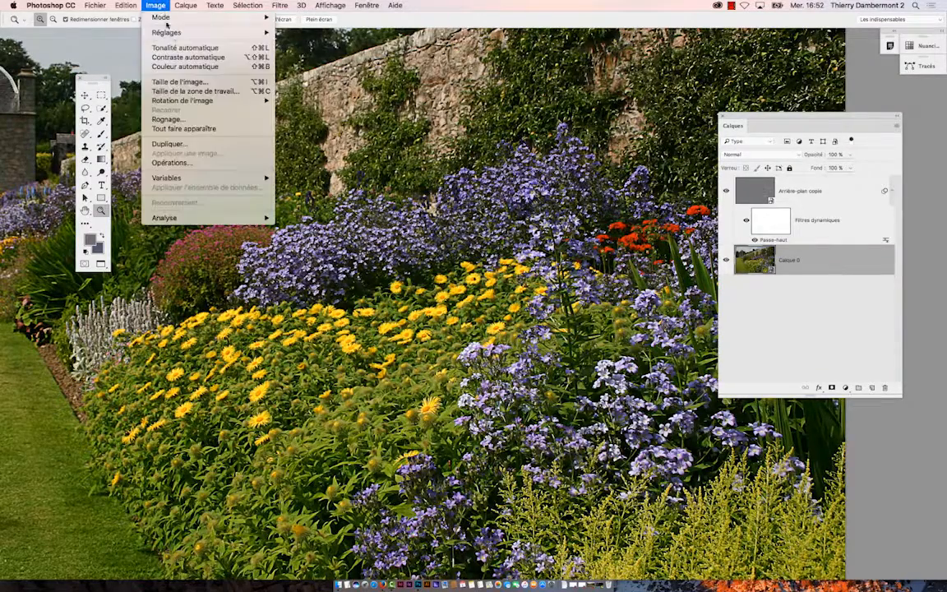
click(188, 83)
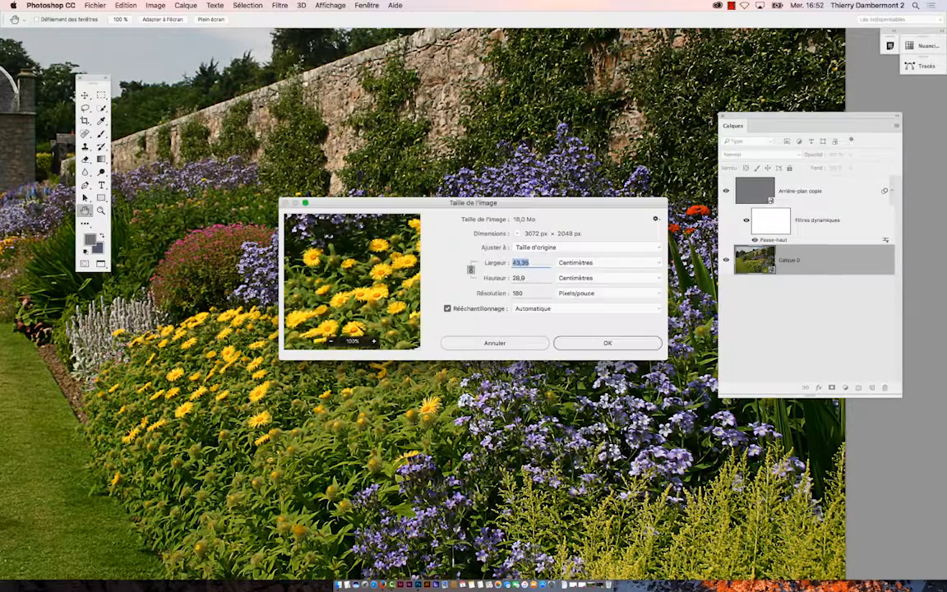
key(alt)
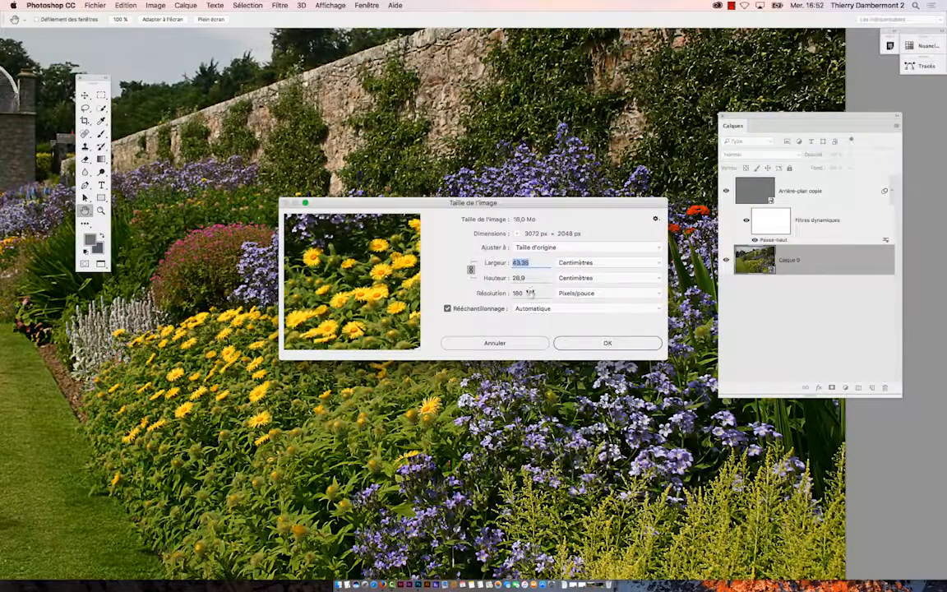
key(alt)
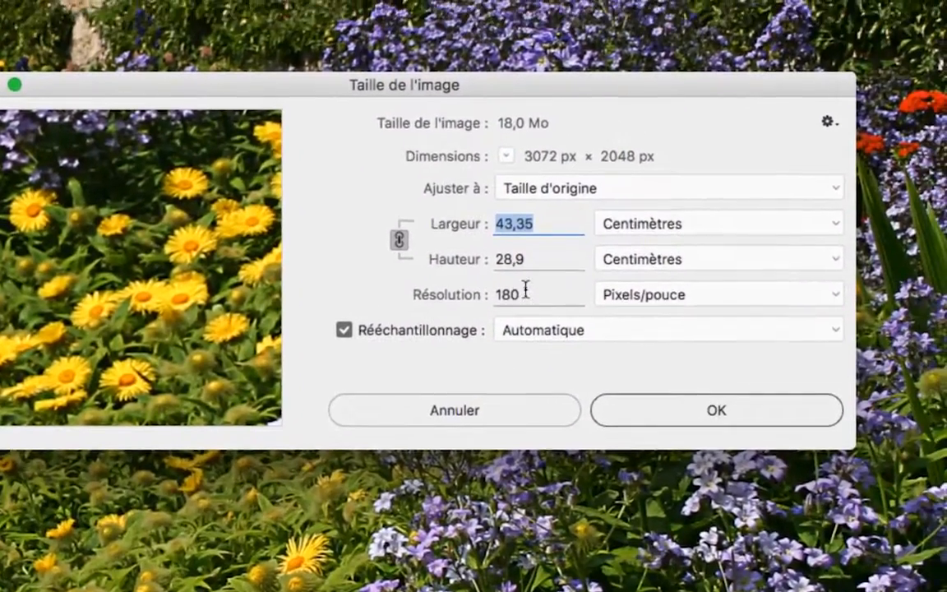
drag(525, 292, 490, 296)
text(18)
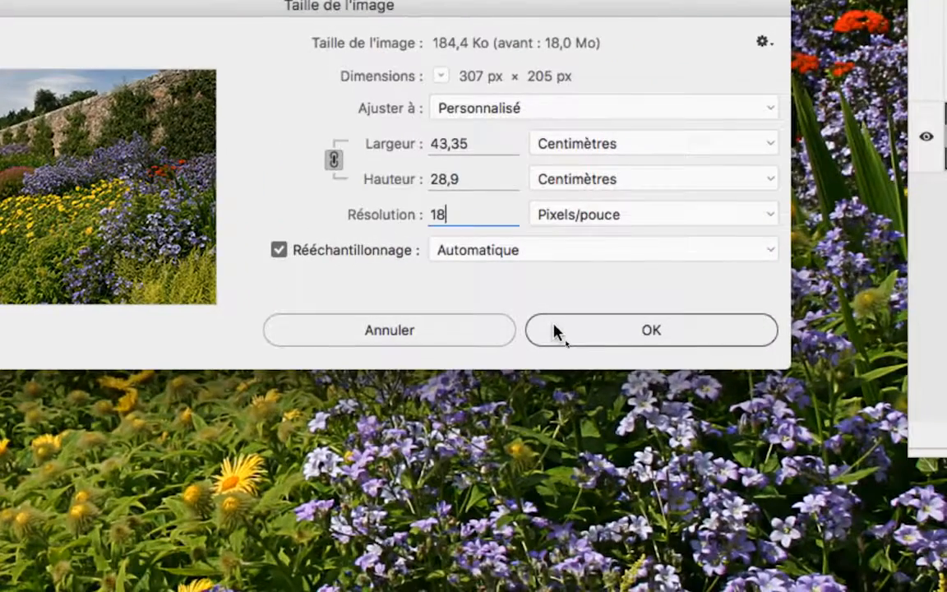
click(553, 331)
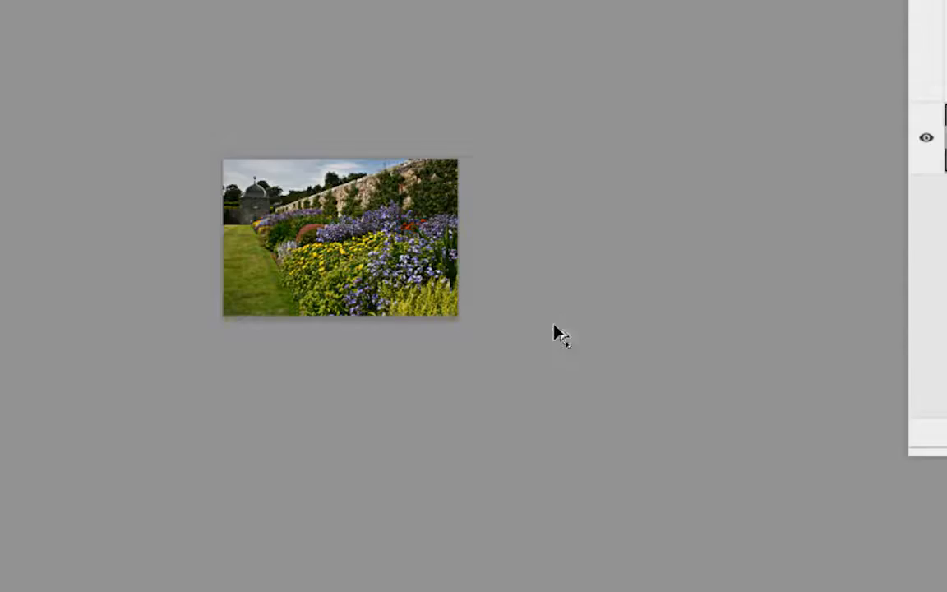
- Set the image resolution to 180 pixels per inch with automatic resampling enabled
drag(487, 305, 366, 384)
drag(304, 488, 464, 347)
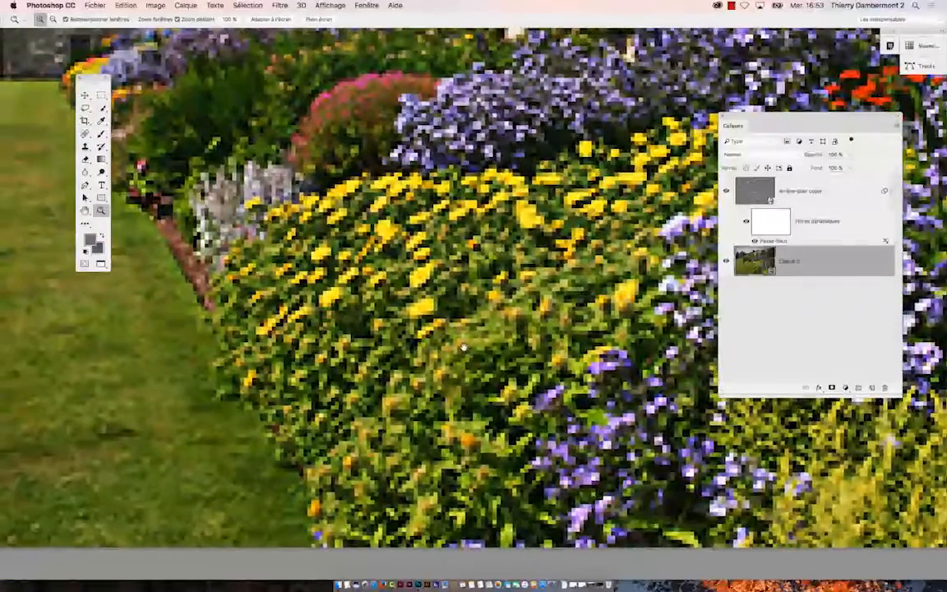
click(168, 5)
click(222, 82)
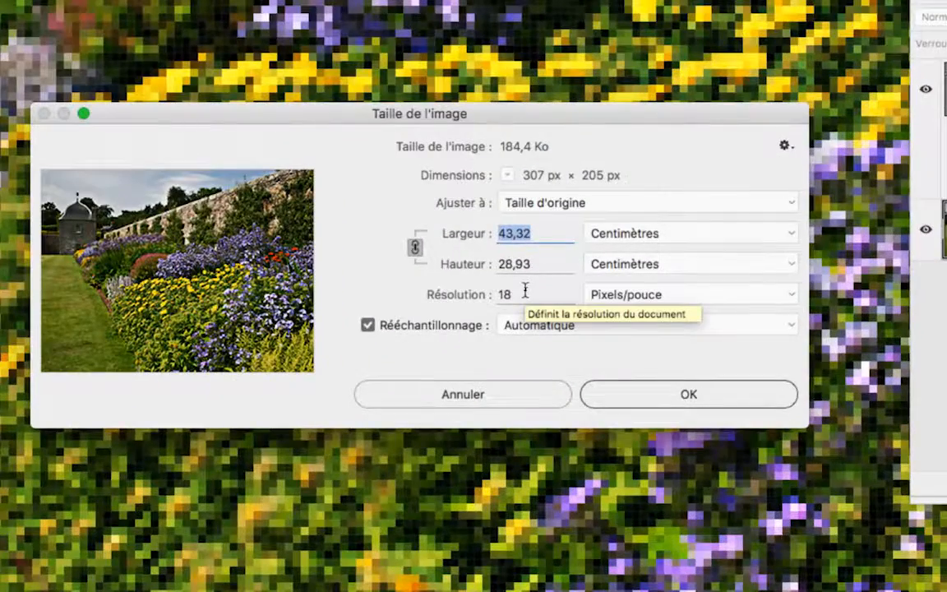
key(Tab)
key(Tab)
text(180)
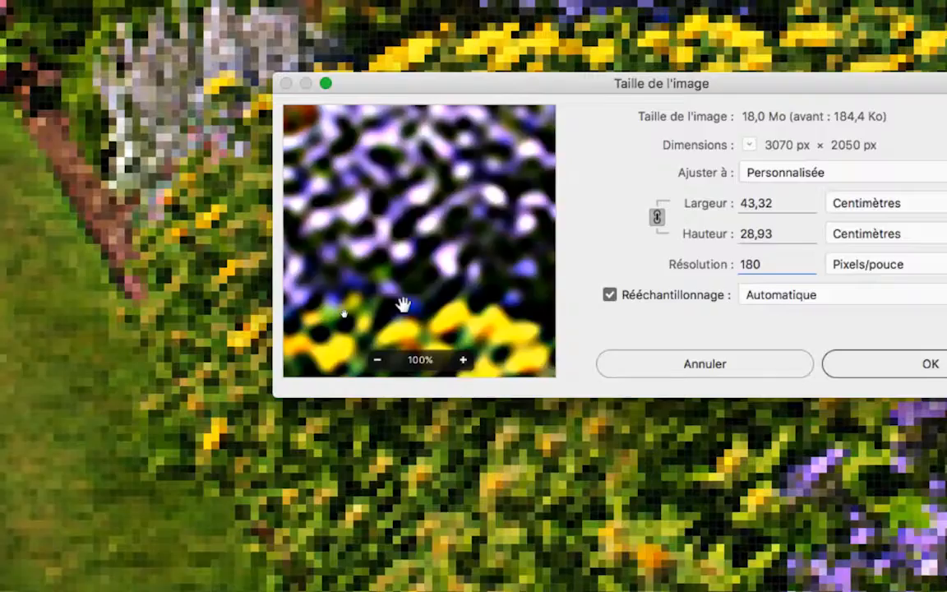
- Inspect the purple and yellow flowers in the resize preview and apply the new image size
drag(108, 281, 227, 171)
click(123, 264)
drag(408, 301, 516, 209)
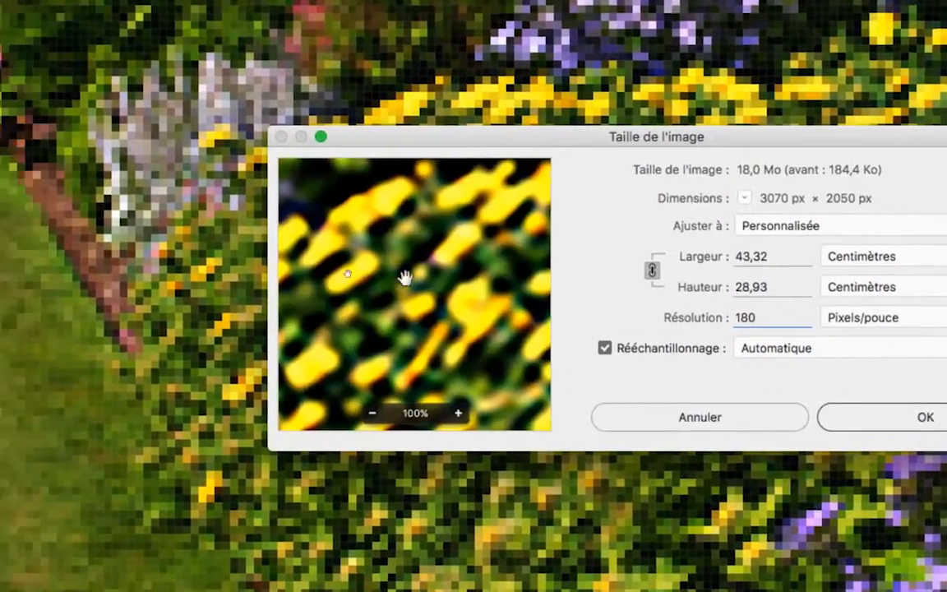
drag(399, 241, 425, 296)
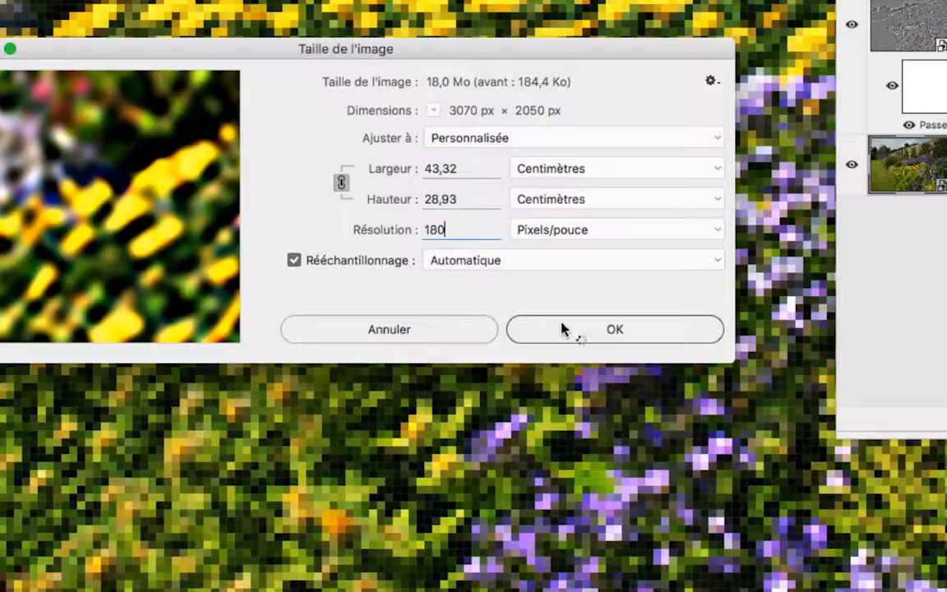
click(561, 329)
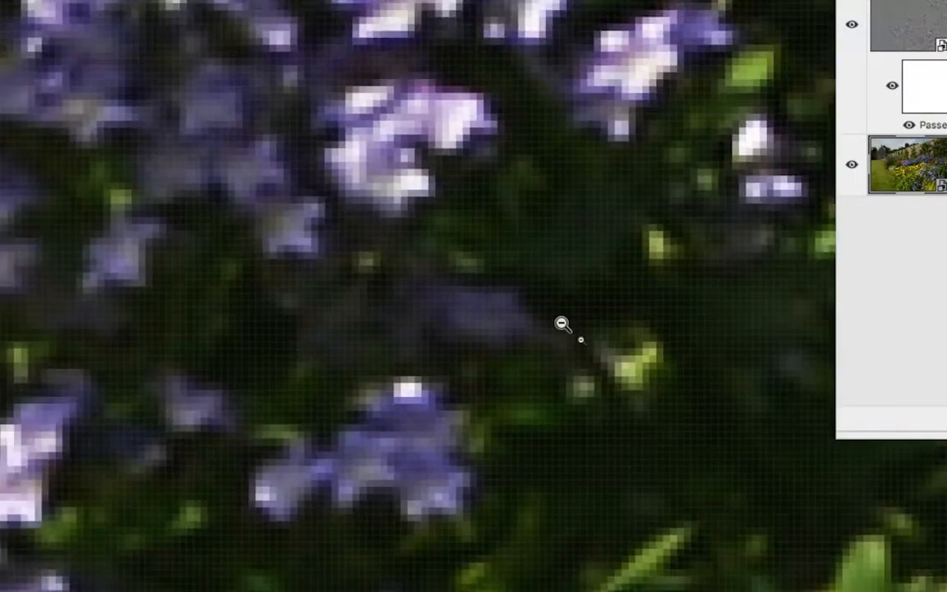
- Examine the resized garden photo from the purple flowers outward until the whole image is in view
alt+click(562, 324)
alt+click(562, 324)
alt+click(562, 324)
alt+click(561, 324)
alt+click(562, 324)
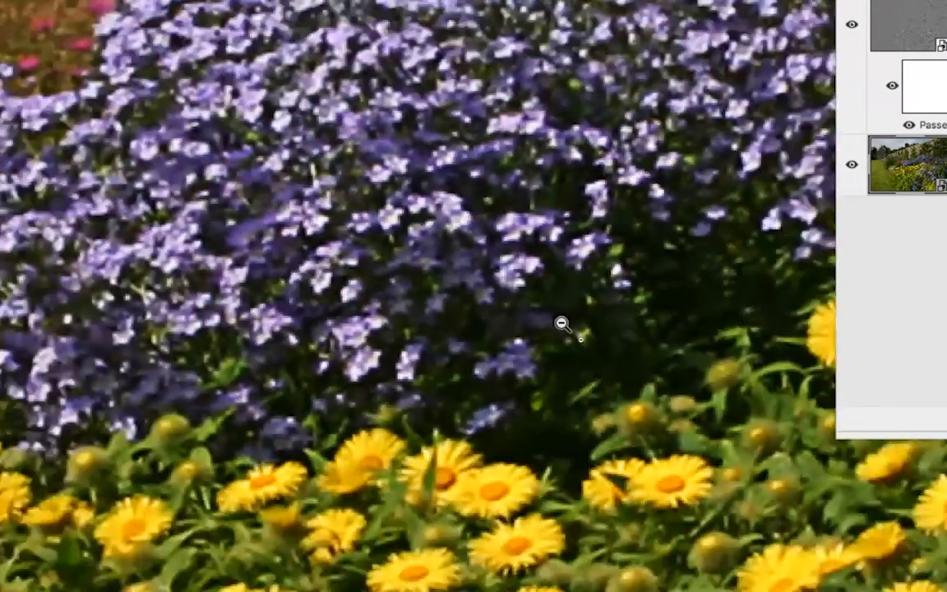
alt+click(562, 324)
alt+click(562, 324)
drag(727, 273, 607, 299)
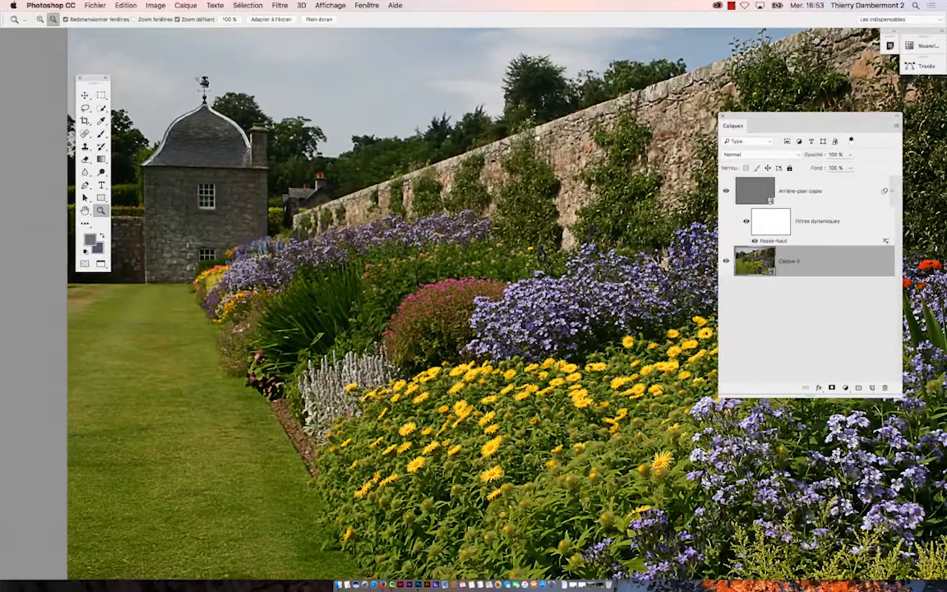
alt+click(467, 314)
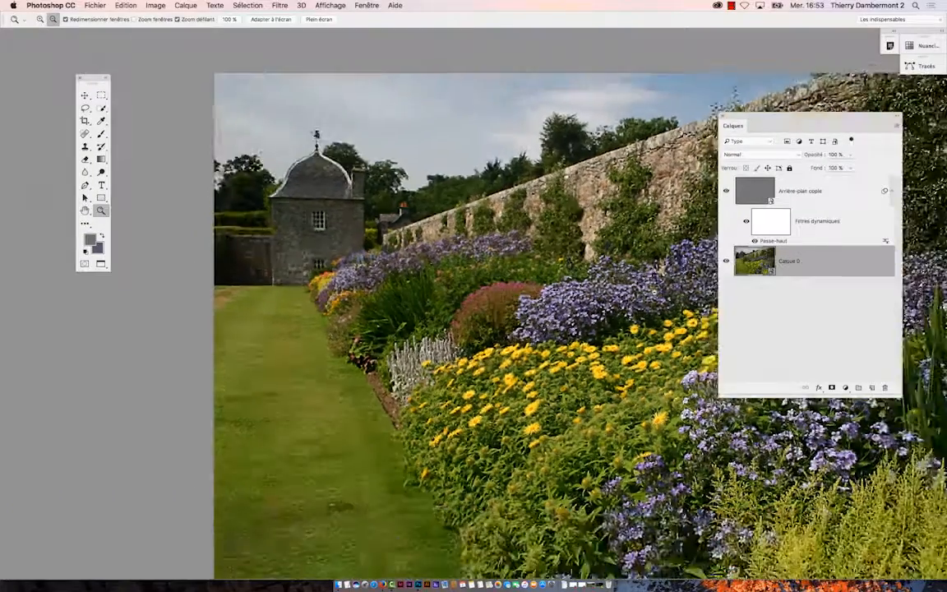
alt+click(655, 292)
drag(654, 291, 461, 255)
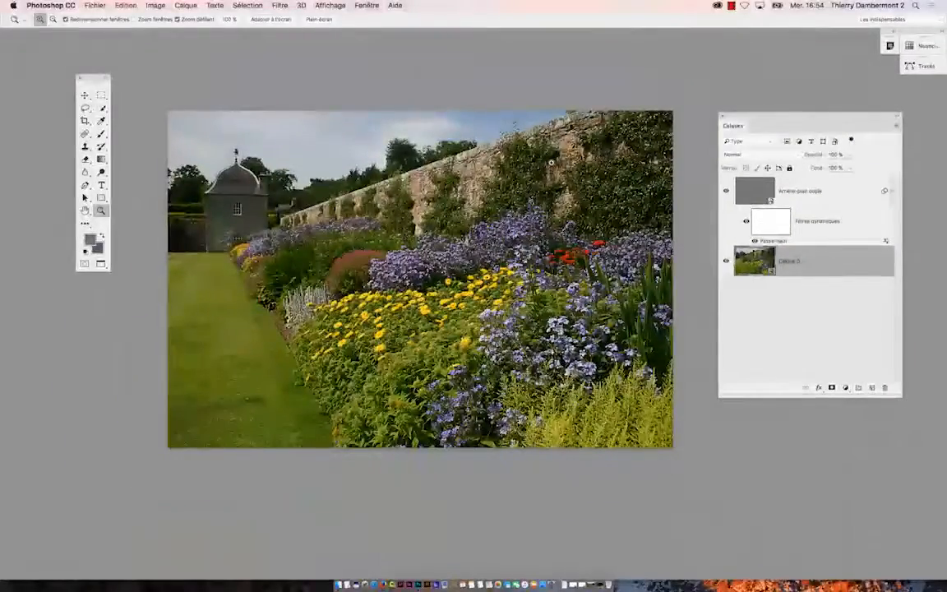
- Cycle the document through the available screen modes and back to a floating window, repositioning that window on the desktop
key(f)
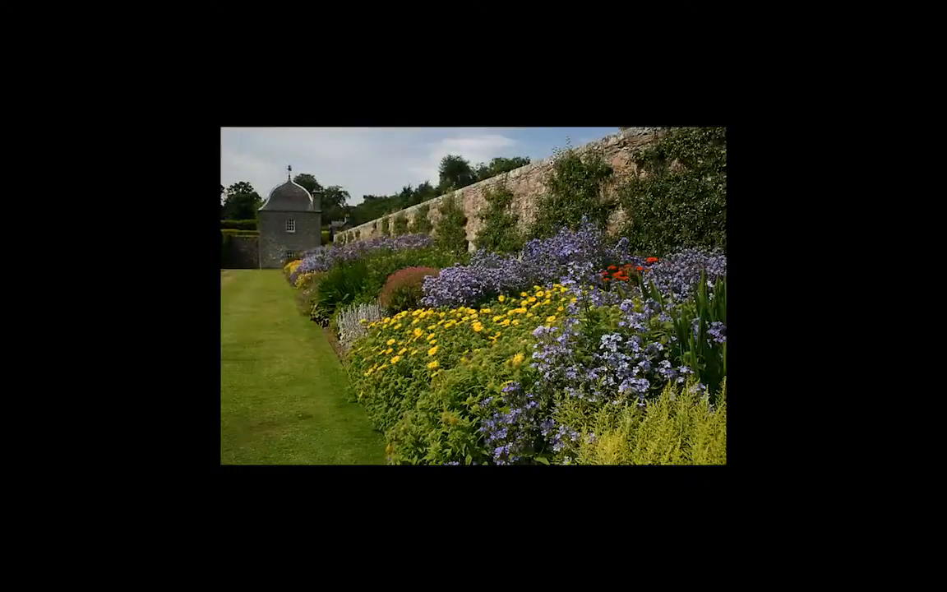
key(f)
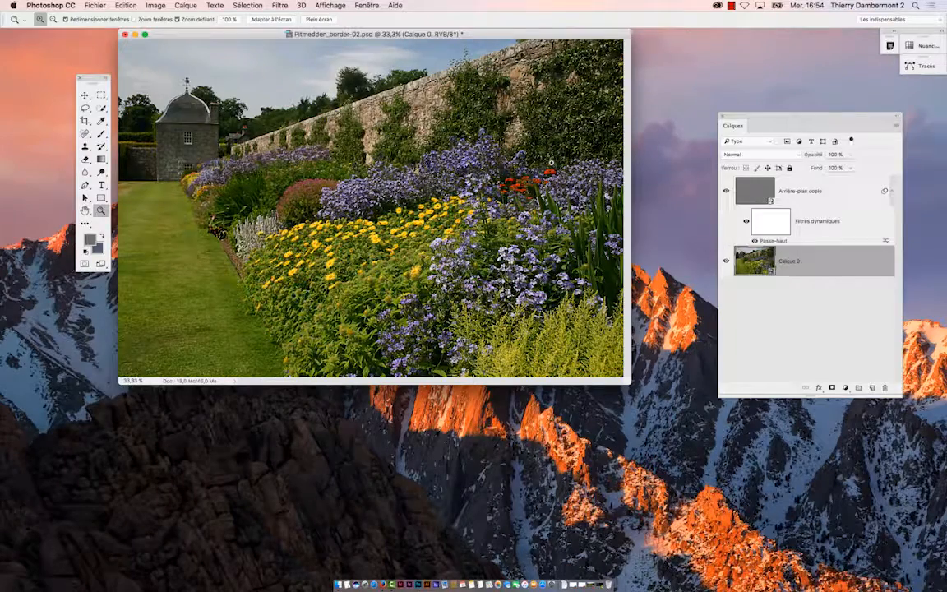
drag(385, 34, 444, 105)
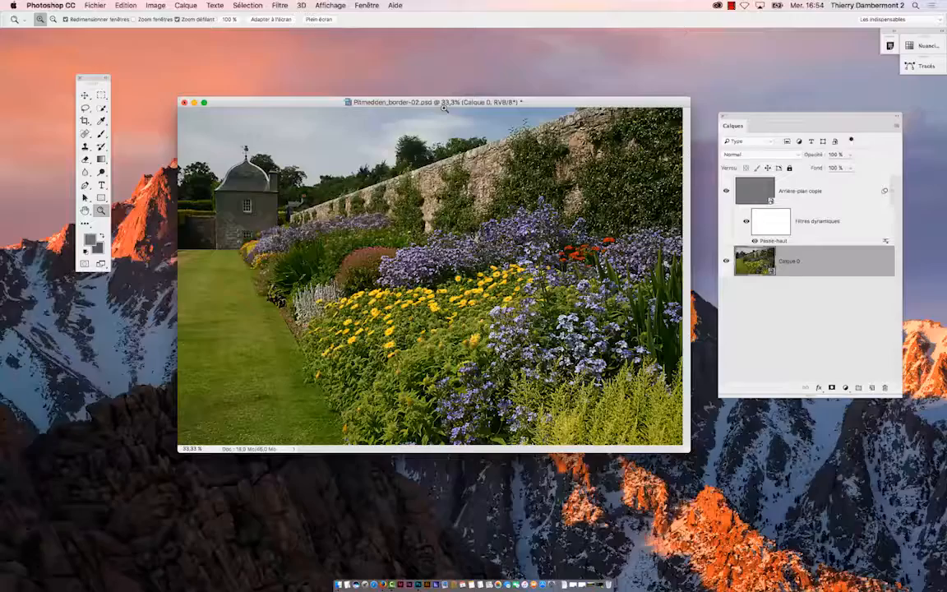
key(f)
key(f)
key(f)
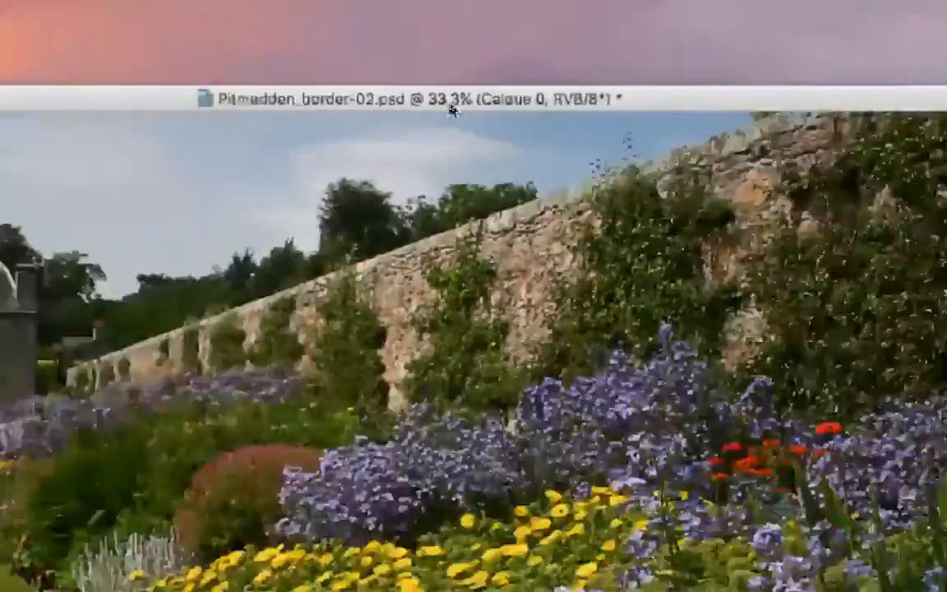
- Move and enlarge the floating document window, and switch to full screen with the menu bar, recentring the photo
drag(450, 104, 296, 42)
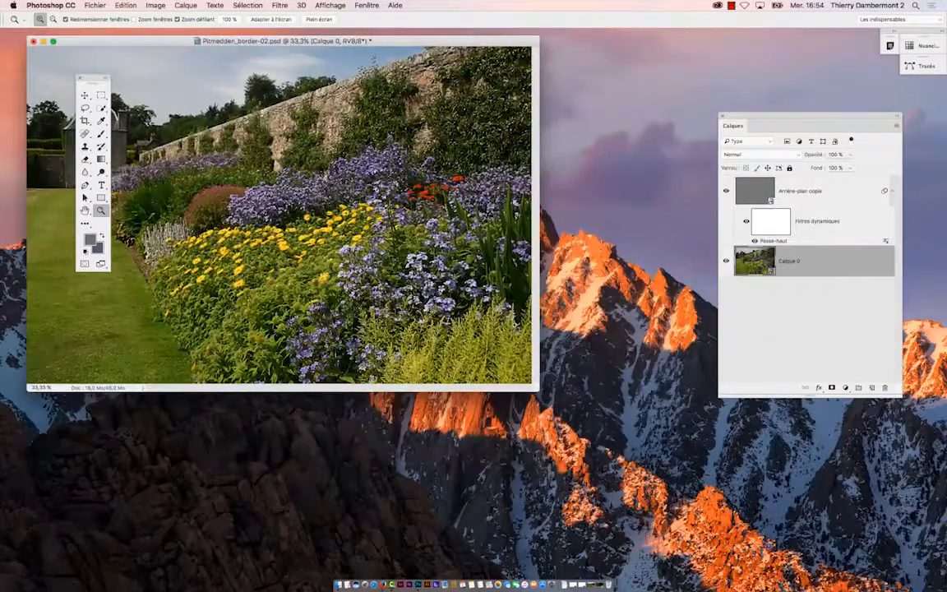
drag(540, 397, 790, 538)
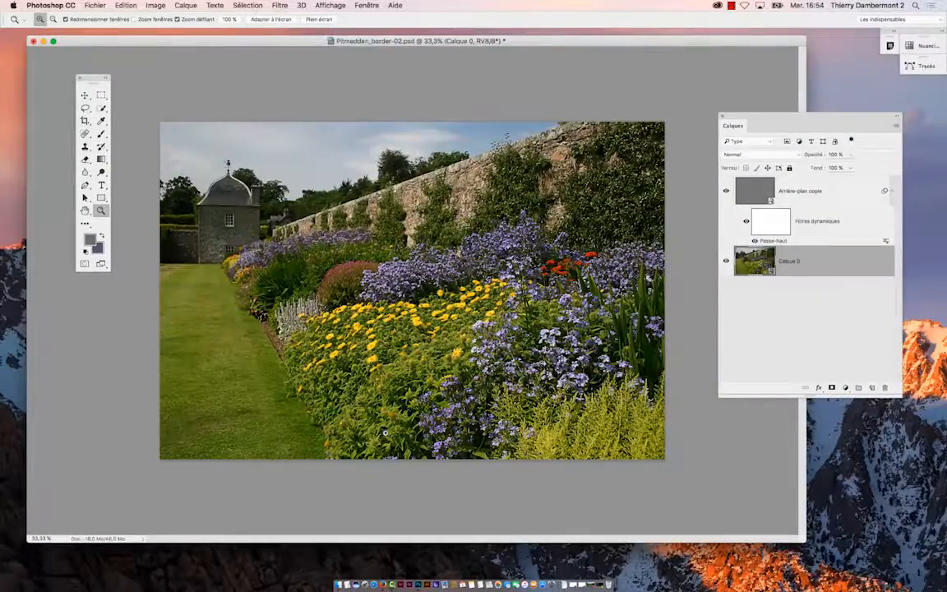
key(f)
drag(521, 347, 463, 329)
- Show the Navigation panel, detach it as a floating panel over the photo and enlarge it
click(367, 6)
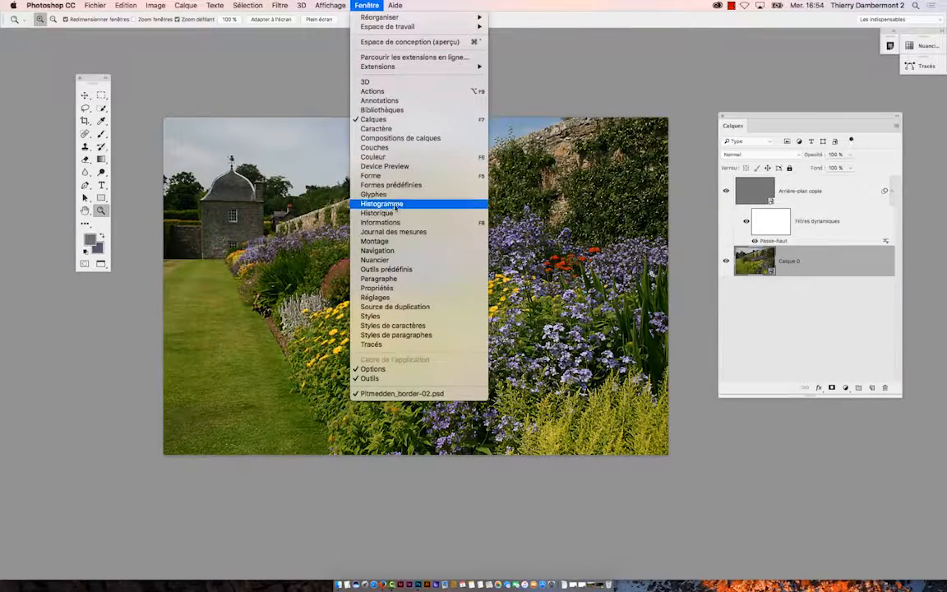
click(394, 250)
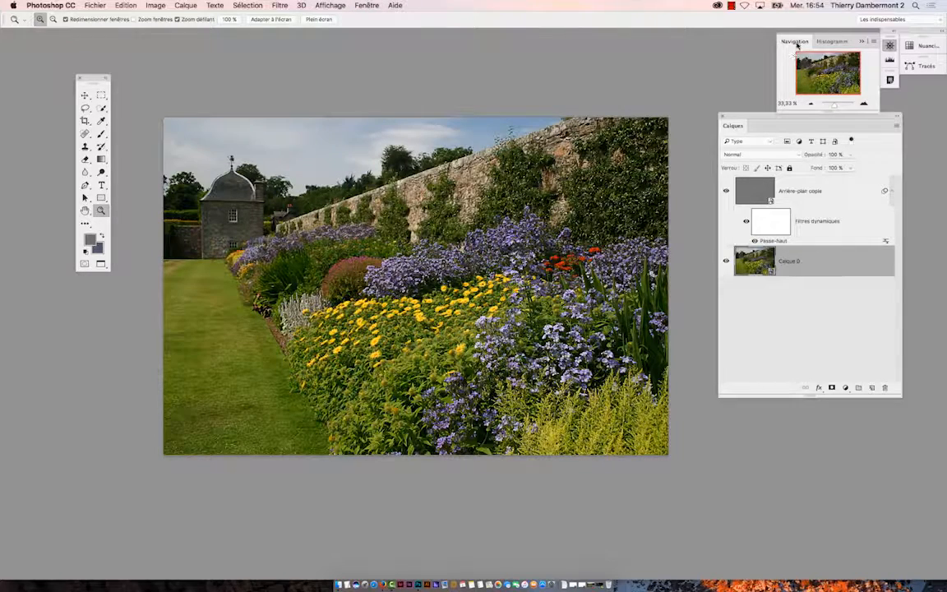
drag(795, 41, 490, 98)
click(862, 41)
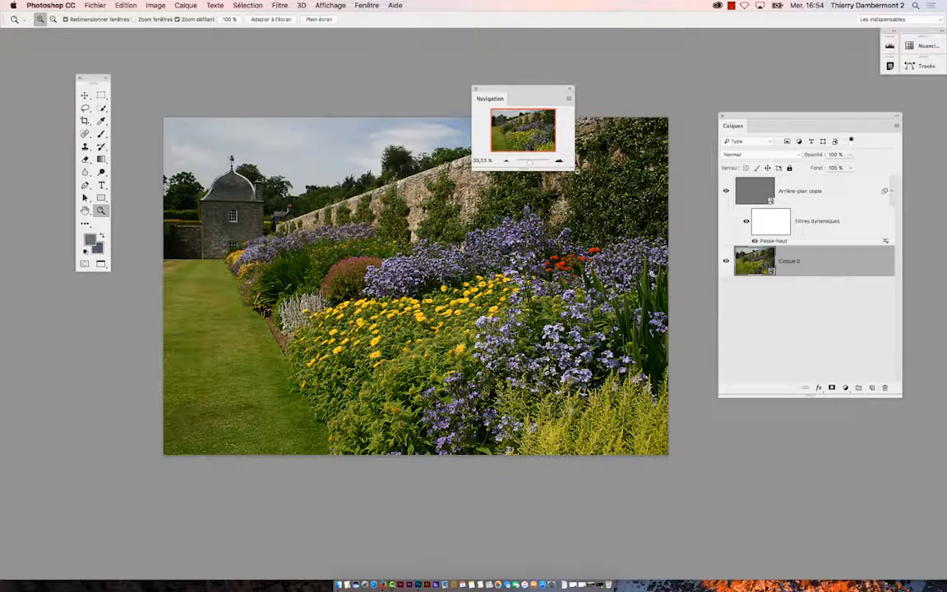
drag(572, 167, 695, 246)
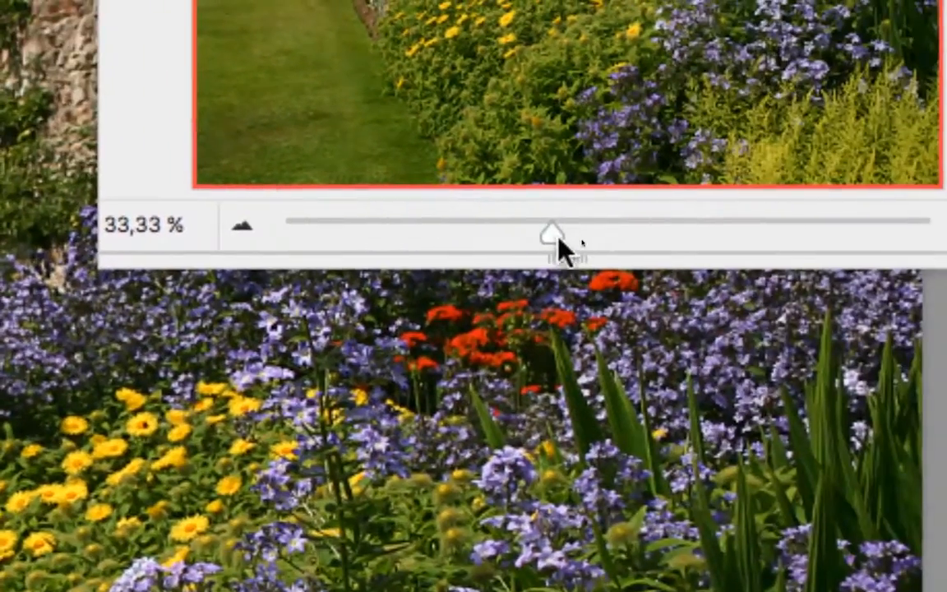
- Try the Navigation zoom slider and scroll zooming on the photo, ending at 44.03% magnification
drag(876, 225, 888, 225)
drag(562, 236, 588, 241)
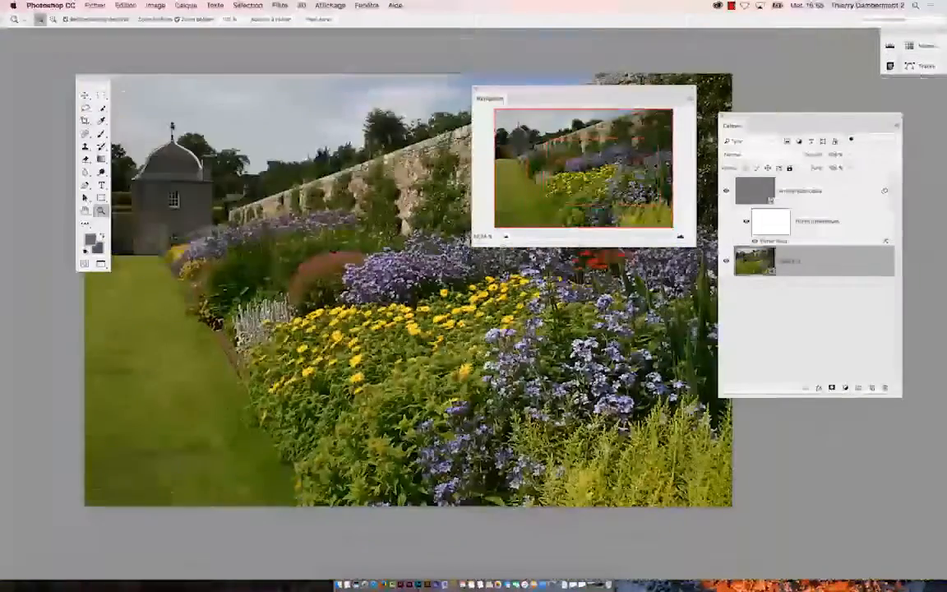
scroll(398, 265, down, 10)
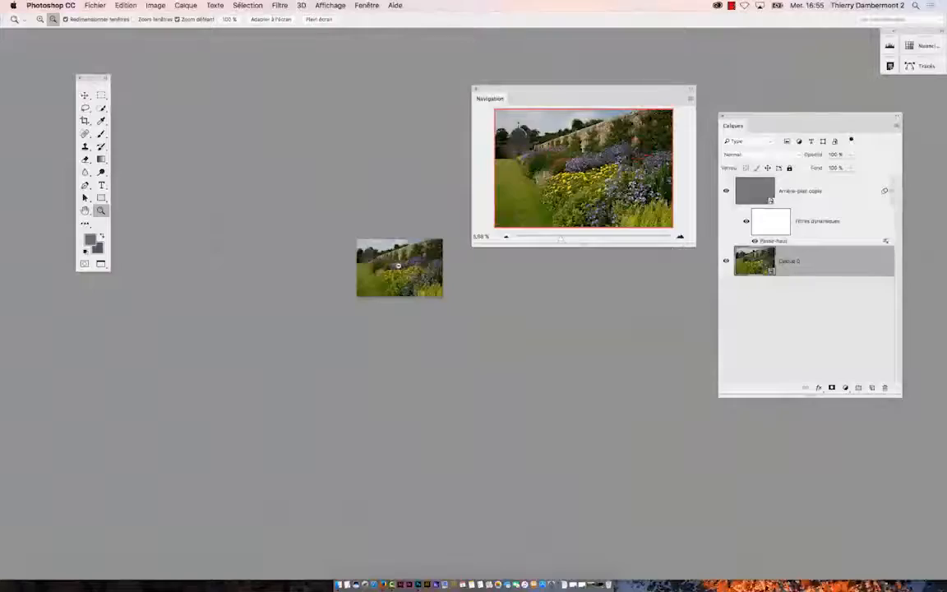
scroll(398, 265, up, 8)
scroll(398, 266, up, 4)
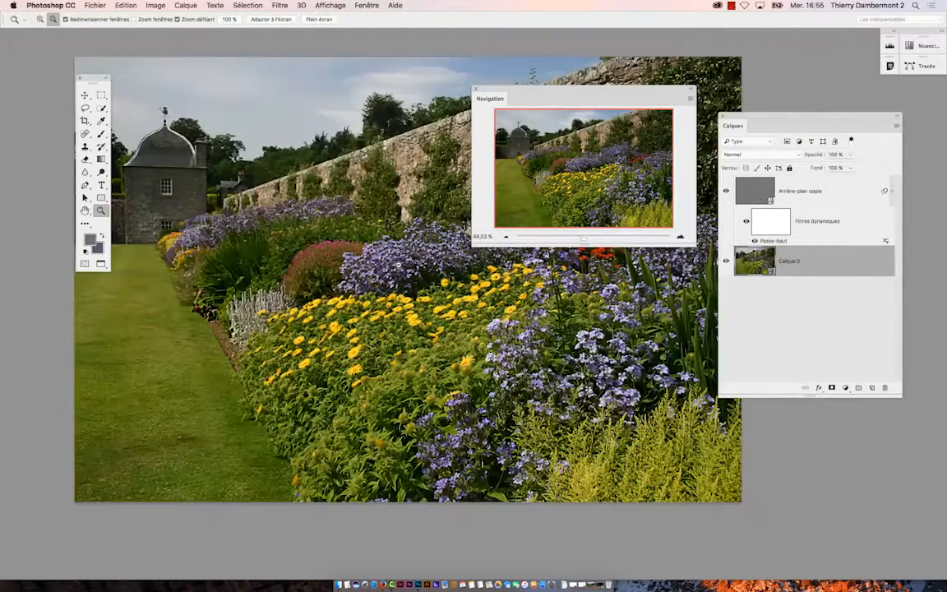
- Make the Navigation panel wider and shorter, and place it beneath the layers panel, clear of the photo
drag(518, 93, 508, 43)
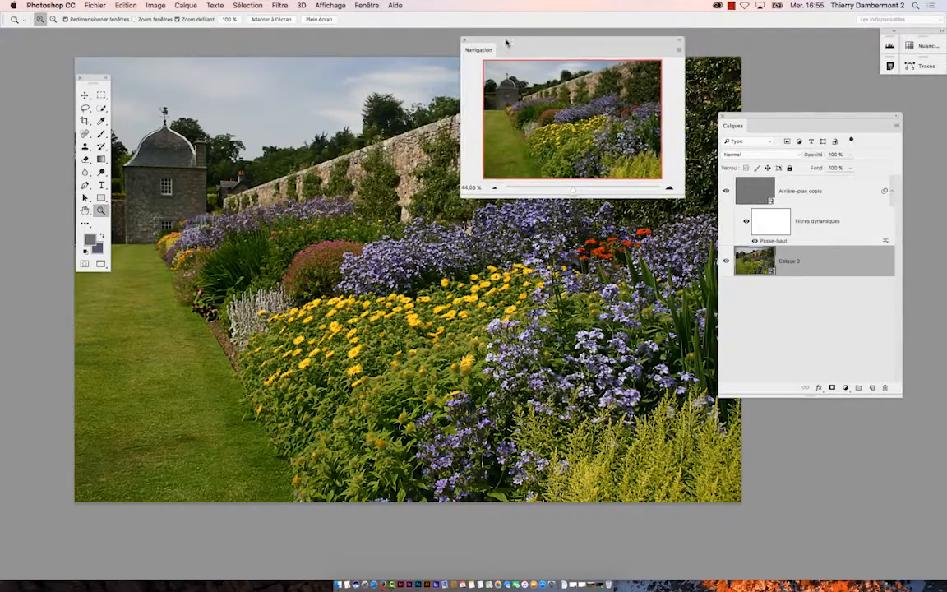
drag(682, 196, 698, 179)
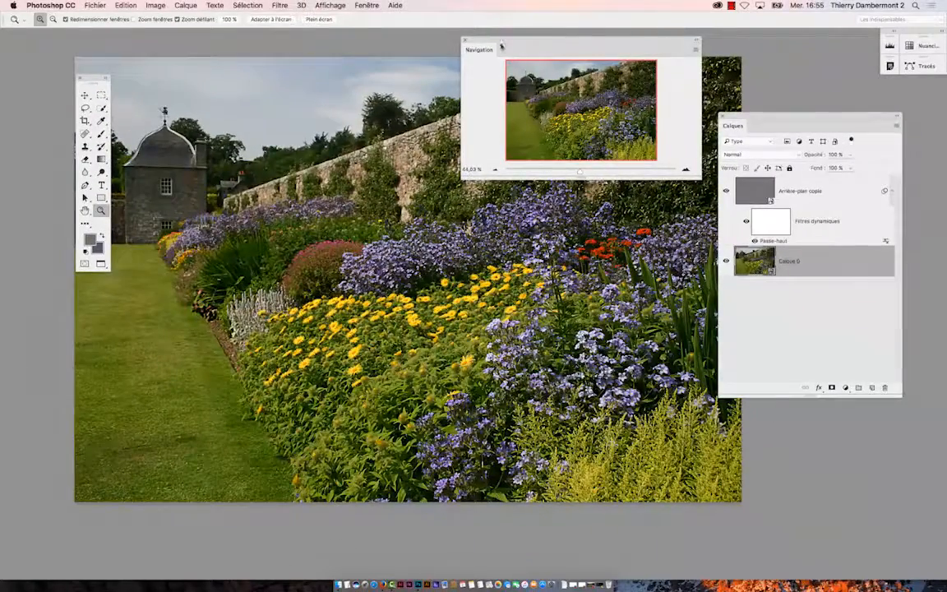
drag(500, 45, 752, 421)
- Compare the whole garden photo at several smaller and larger magnifications, ending at 30.12%
scroll(514, 292, down, 5)
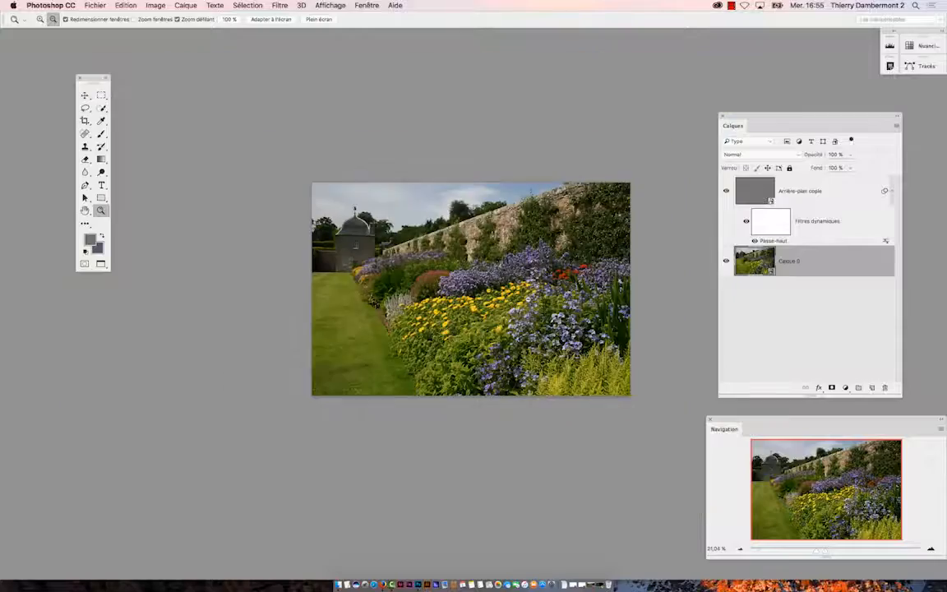
drag(457, 261, 356, 214)
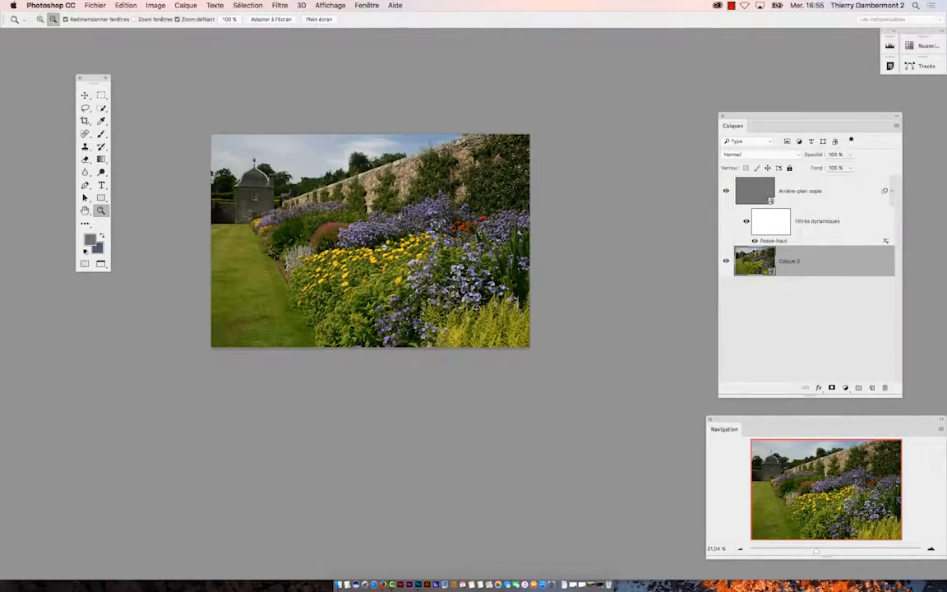
scroll(384, 247, up, 5)
scroll(383, 245, down, 2)
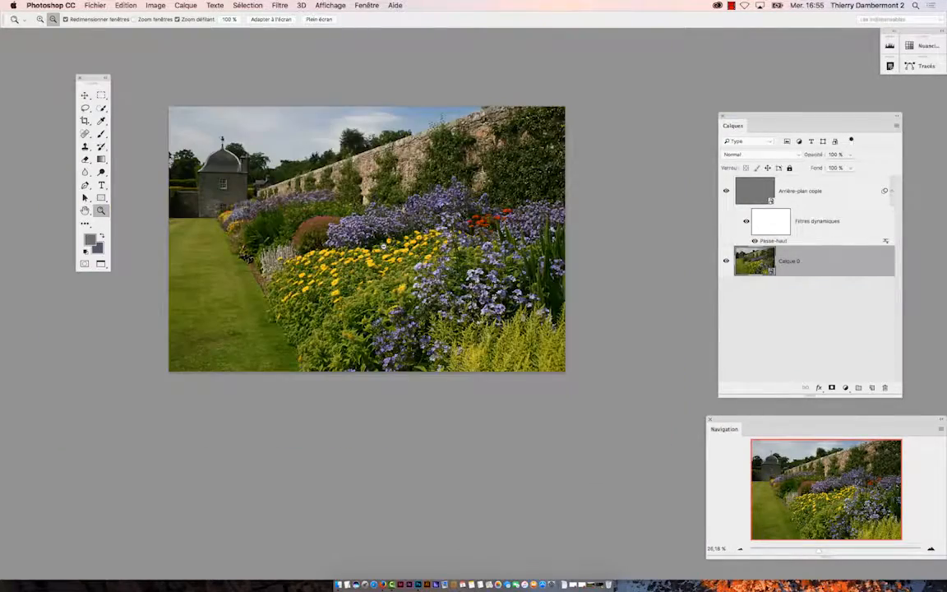
scroll(384, 247, down, 1)
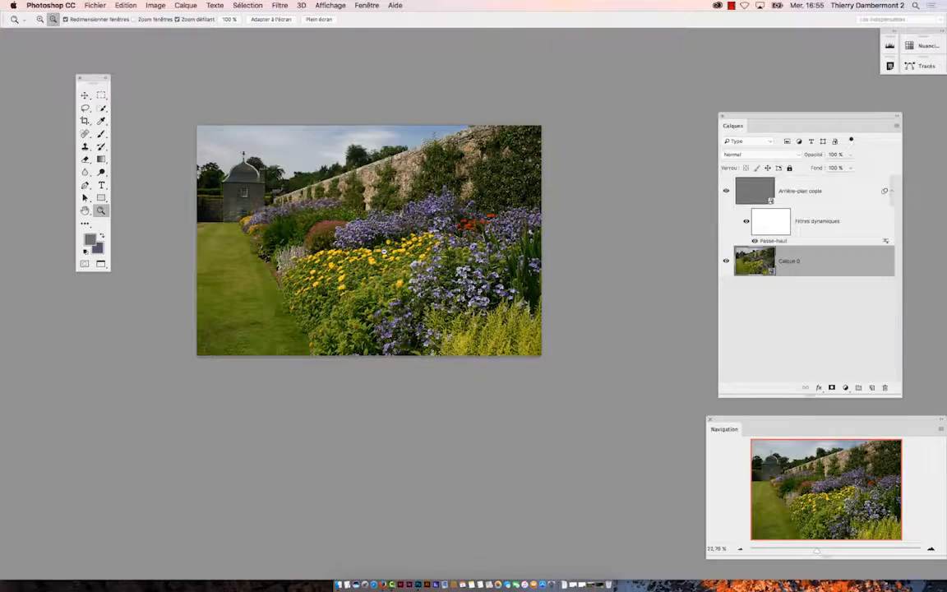
scroll(384, 249, down, 3)
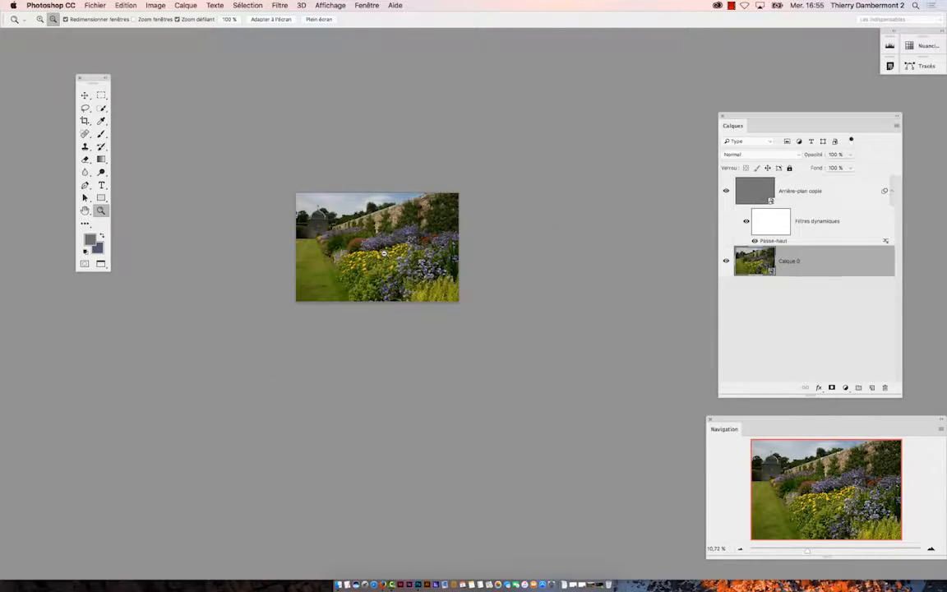
scroll(383, 253, up, 5)
scroll(383, 253, down, 3)
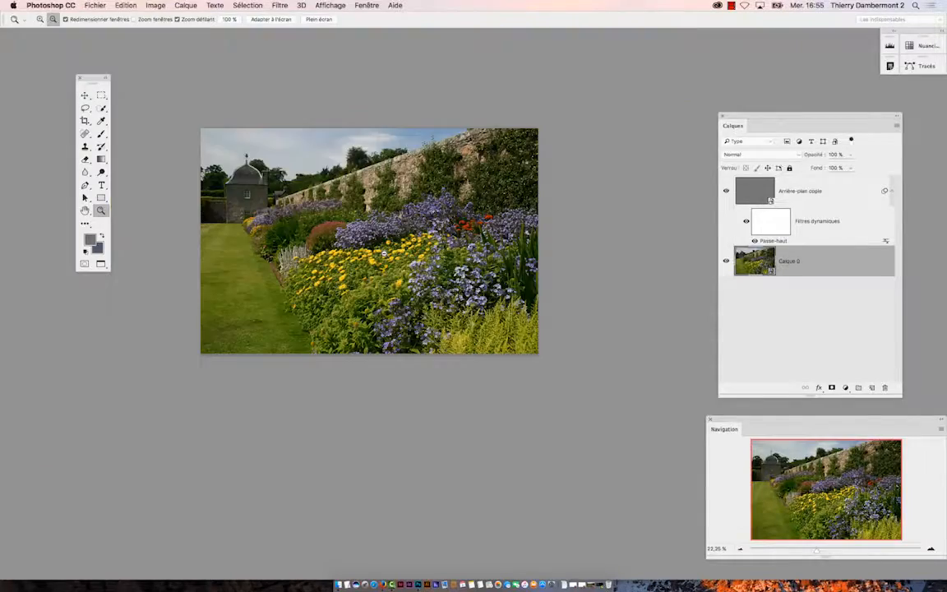
scroll(384, 251, up, 3)
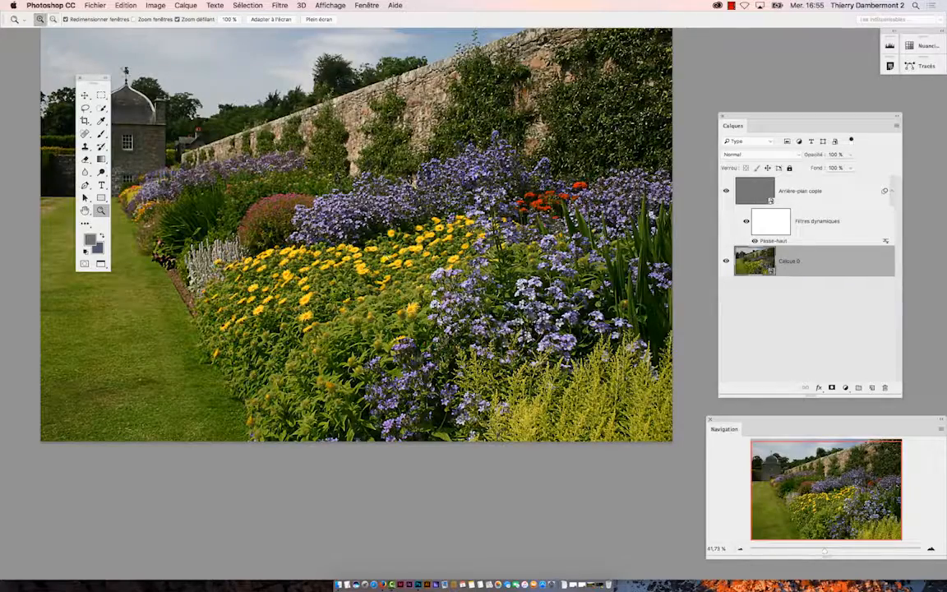
drag(824, 557, 822, 552)
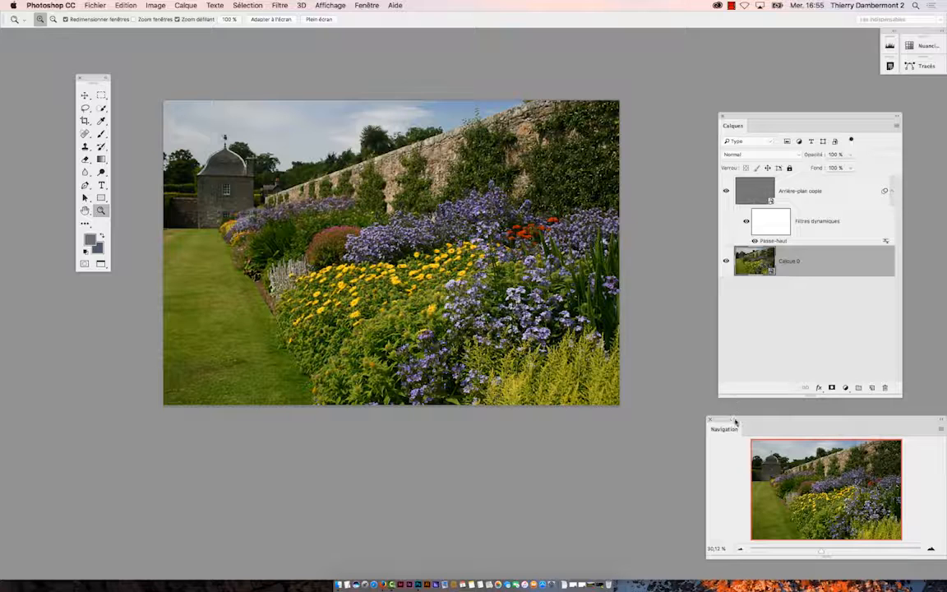
- Place the Navigation panel above the layers panel and select its magnification value
drag(720, 428, 646, 53)
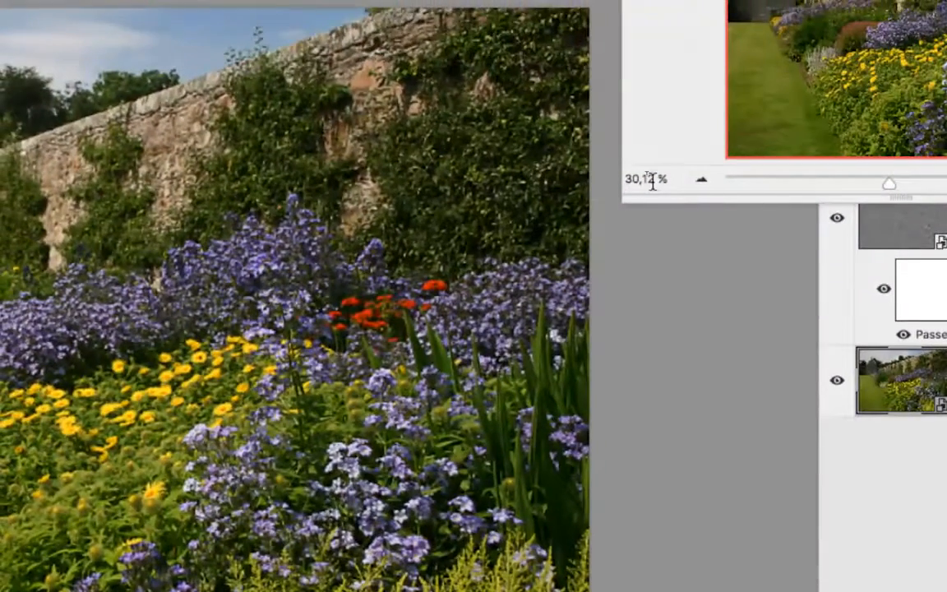
double_click(651, 180)
drag(646, 179, 643, 179)
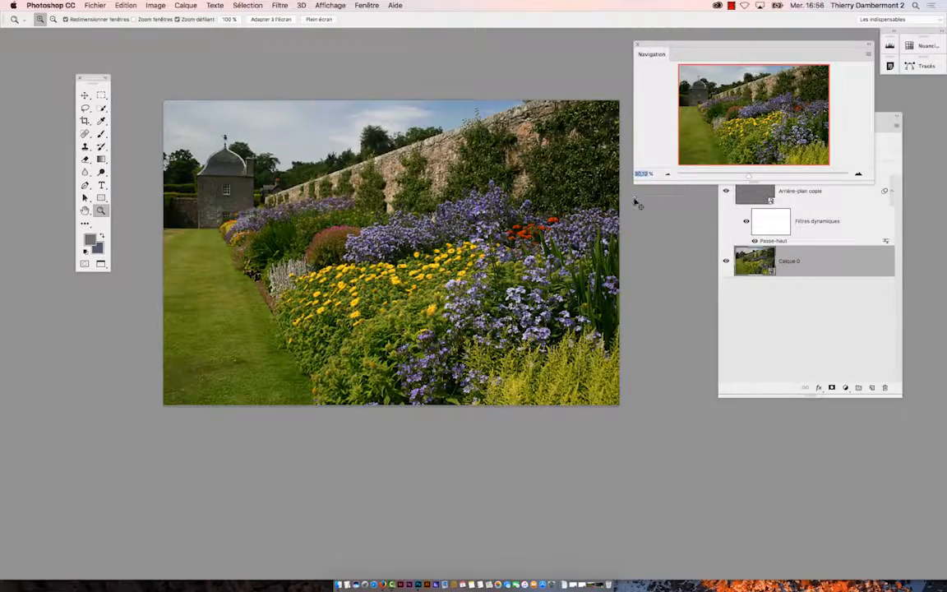
- Zoom in and out on the yellow flowers, then display the photo at 100% magnification
click(101, 211)
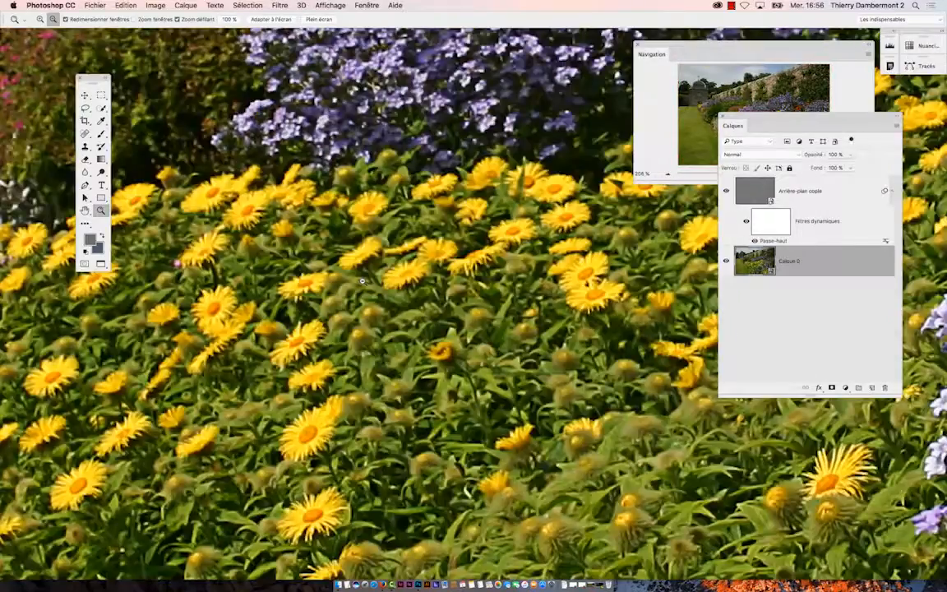
drag(361, 280, 362, 283)
scroll(362, 284, up, 10)
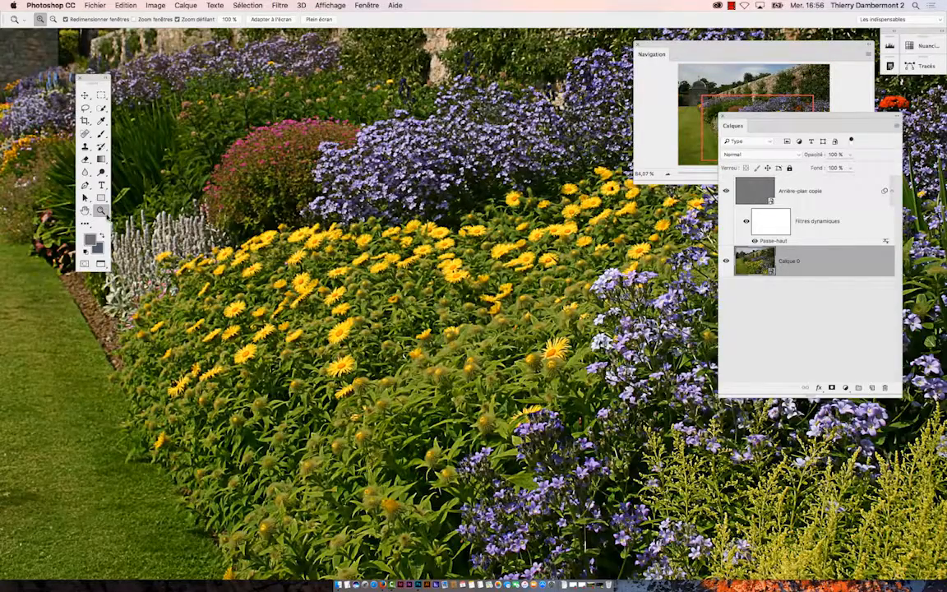
double_click(101, 210)
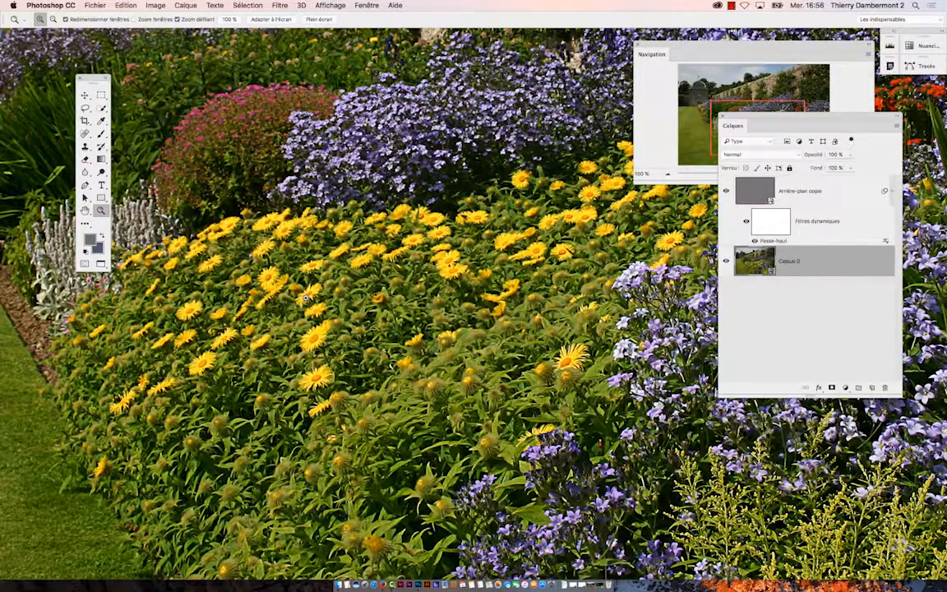
- Resize the image to 30,12% of its width and height at 180 pixels/inch, with automatic resampling
click(156, 5)
click(161, 79)
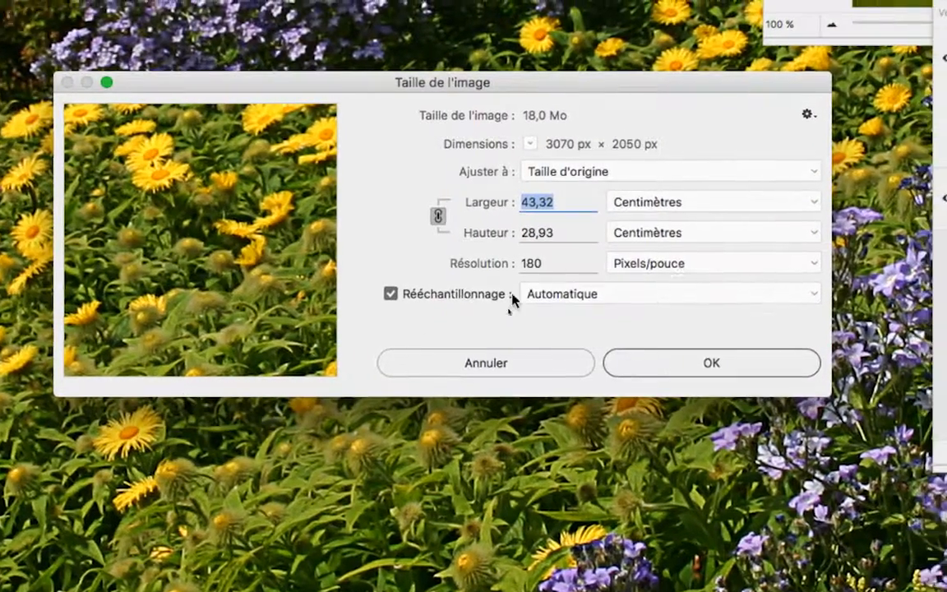
click(658, 204)
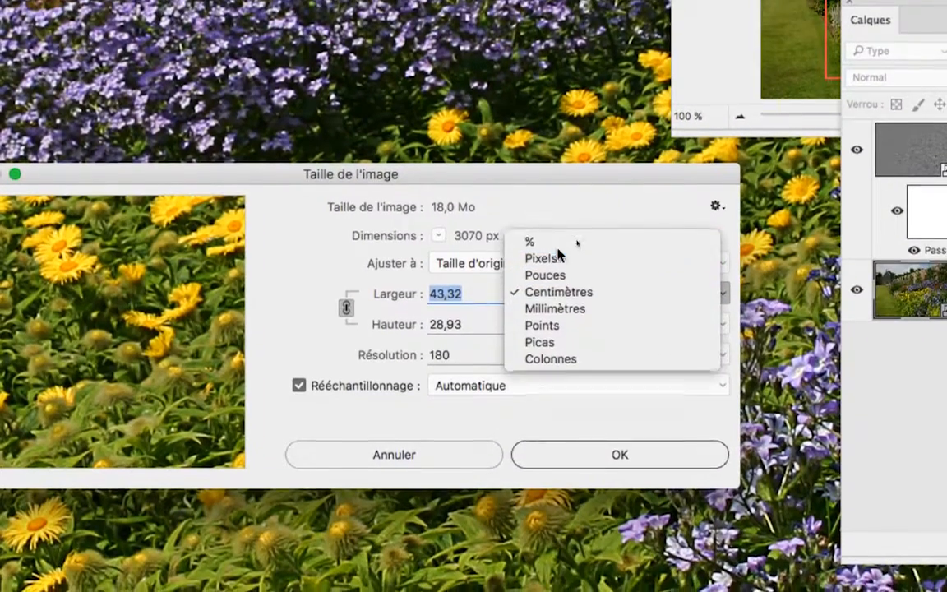
click(556, 244)
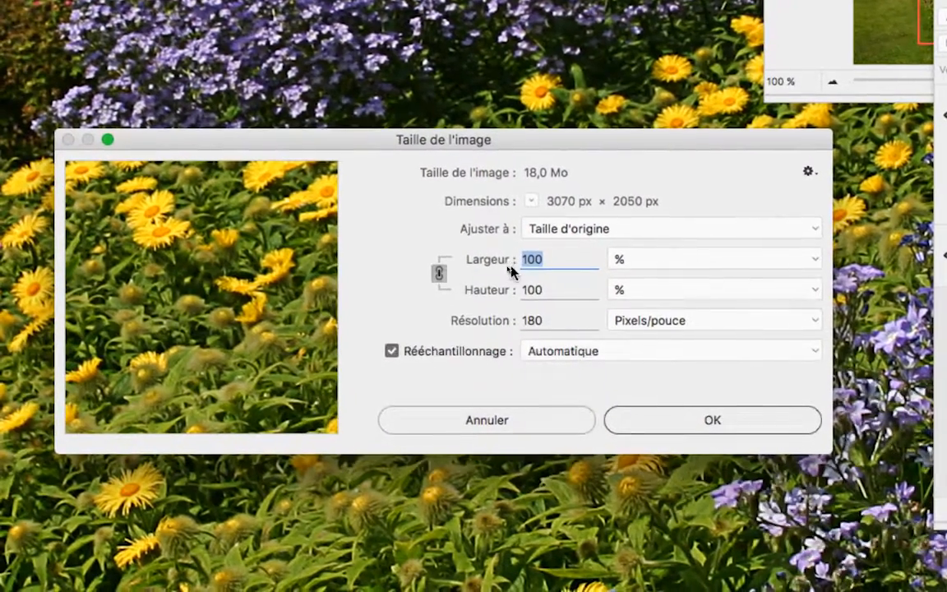
text(30,12)
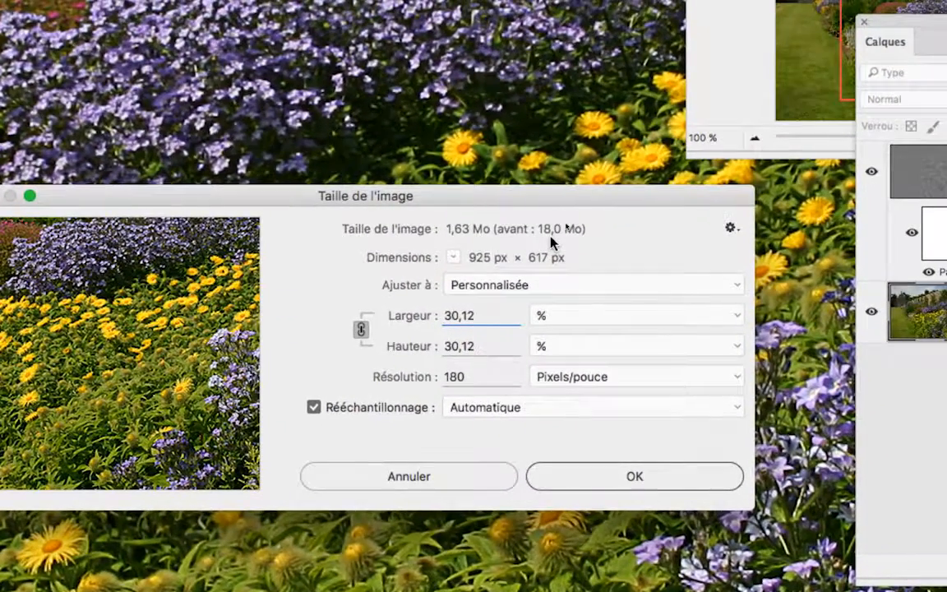
key(alt)
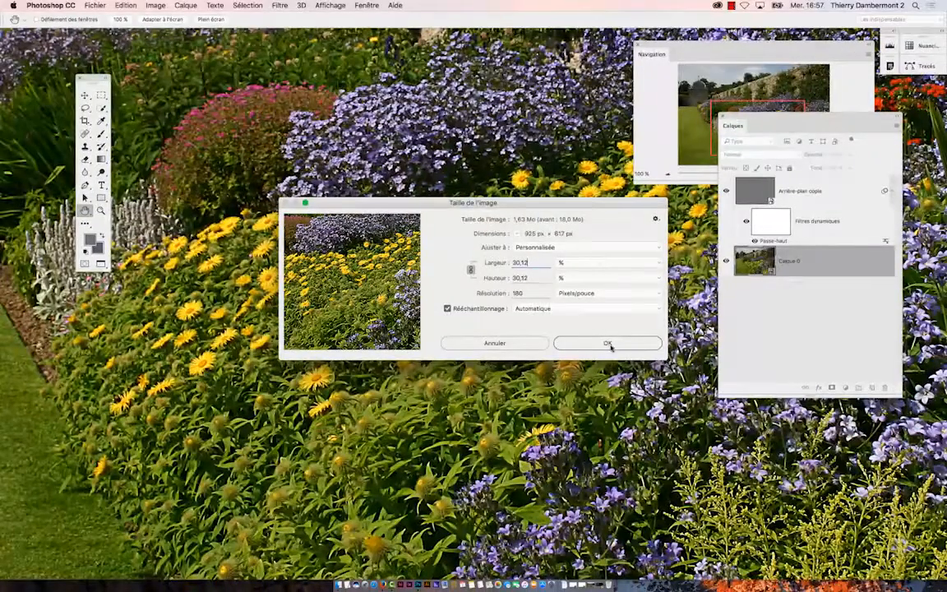
click(609, 344)
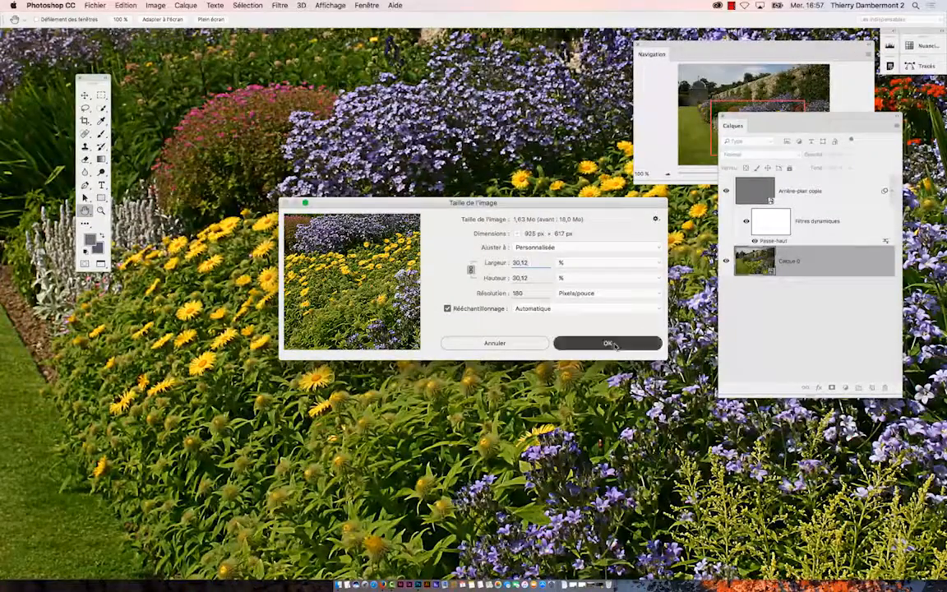
key(z)
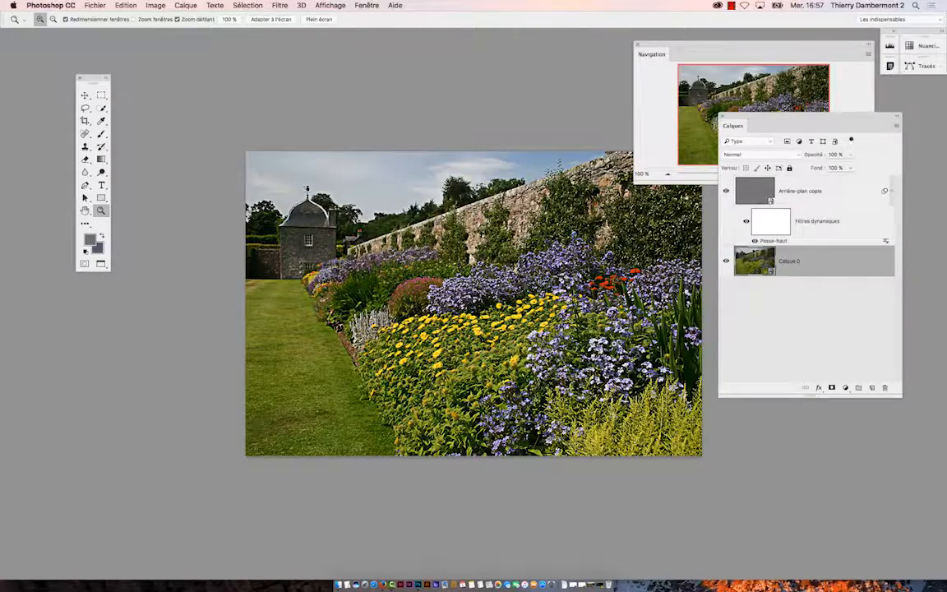
- Reposition the reduced photo clear of the floating panels, and move the Navigation panel below it and close it
drag(382, 217, 309, 182)
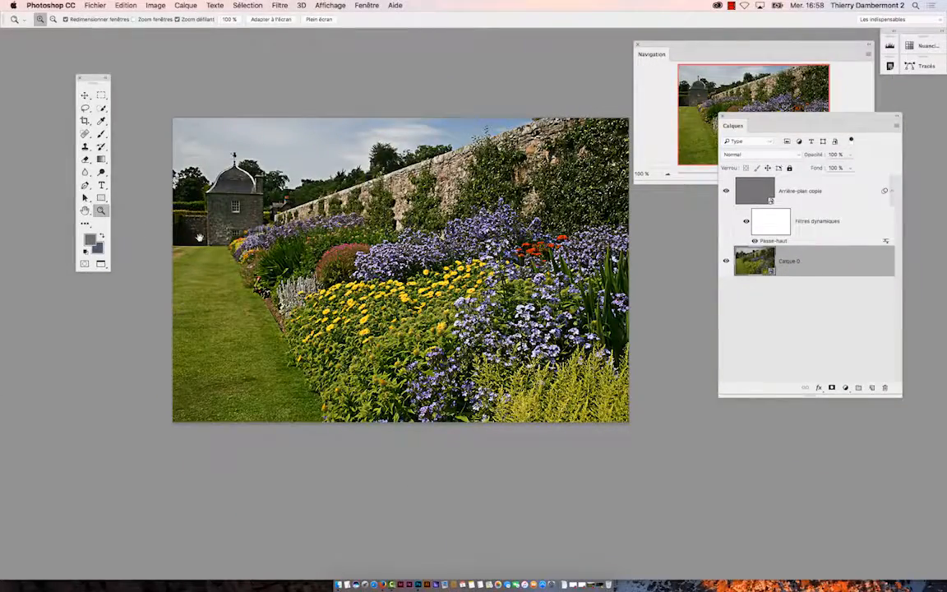
drag(279, 254, 252, 240)
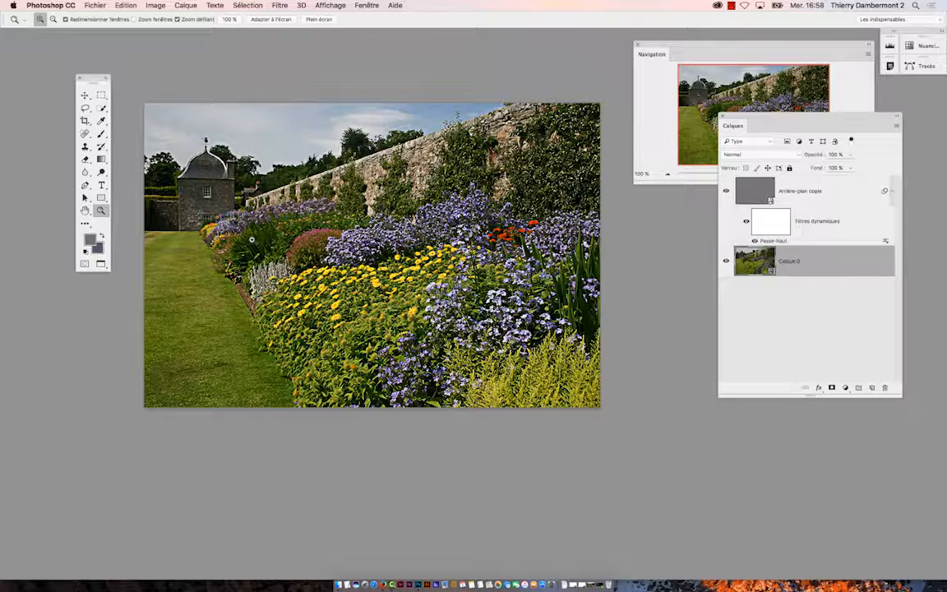
click(659, 45)
drag(659, 46, 336, 453)
click(318, 451)
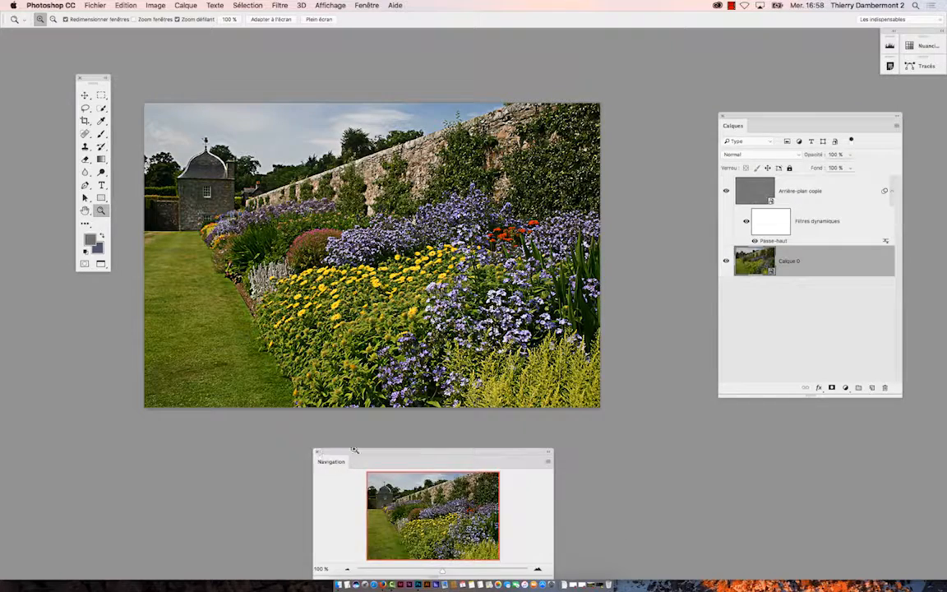
- Bring the layers panel over the photo's edge and set the Passe-haut smart filter radius to 1,1 pixels
drag(771, 114, 658, 112)
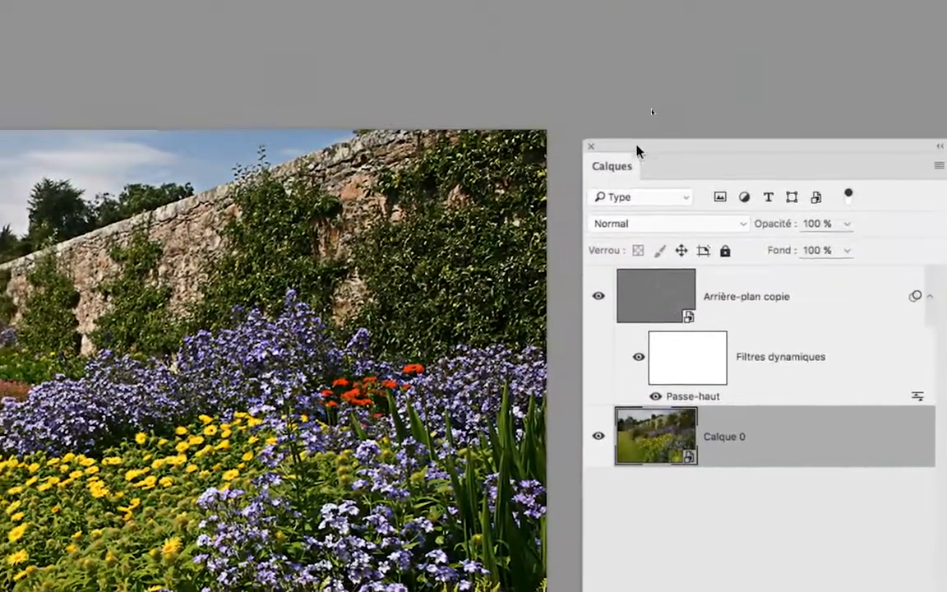
drag(637, 151, 460, 196)
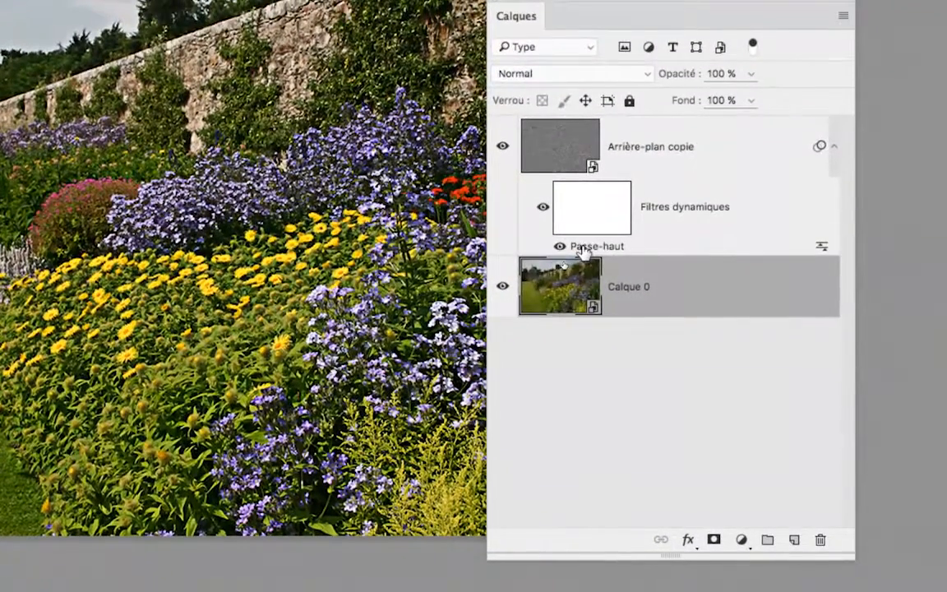
double_click(793, 215)
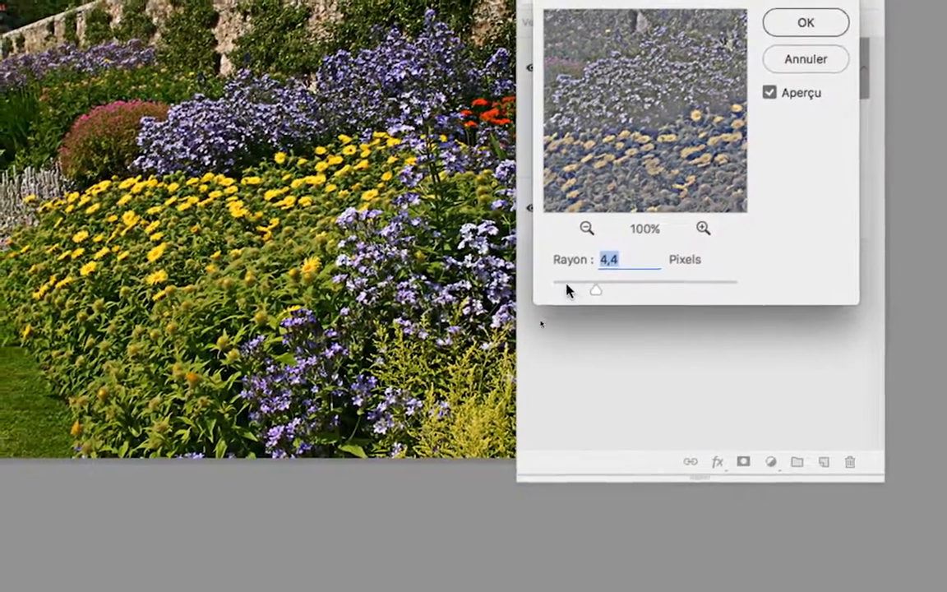
click(536, 367)
mouse_move(566, 289)
mouse_down()
mouse_move(558, 290)
mouse_move(567, 292)
mouse_up()
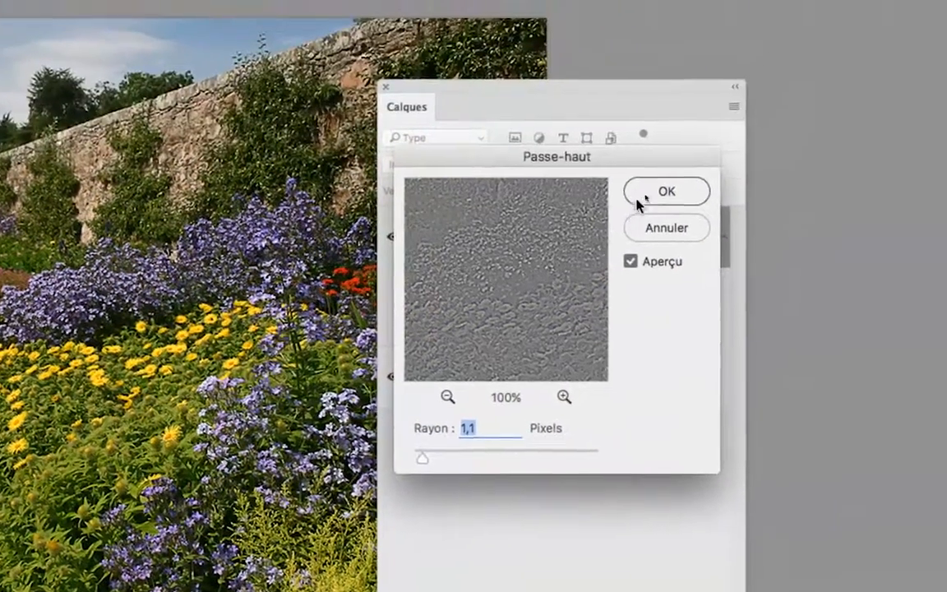
click(810, 20)
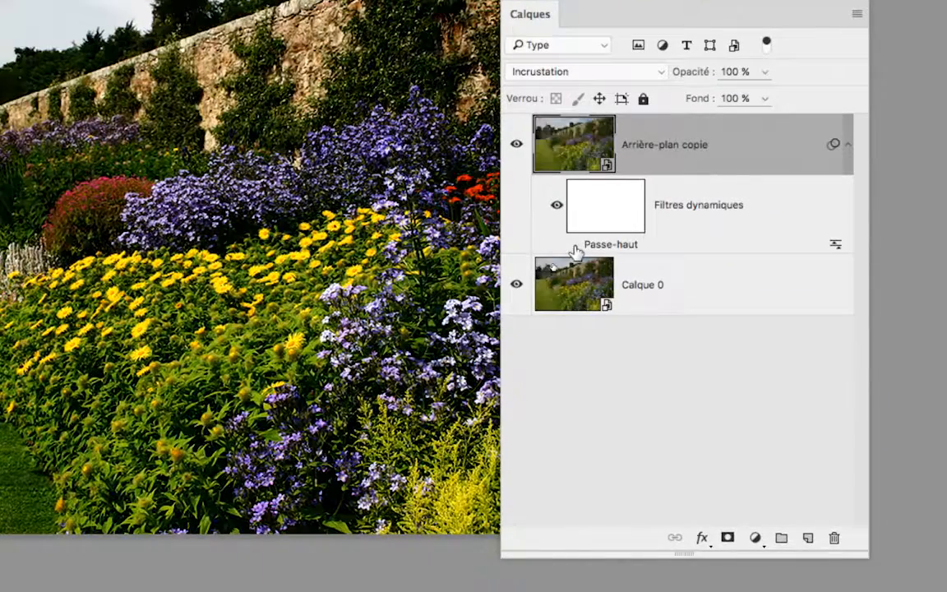
- Compare the photo with and without the Arrière-plan copie sharpening layer, with the layers panel beside the yellow flowers
click(574, 247)
click(518, 148)
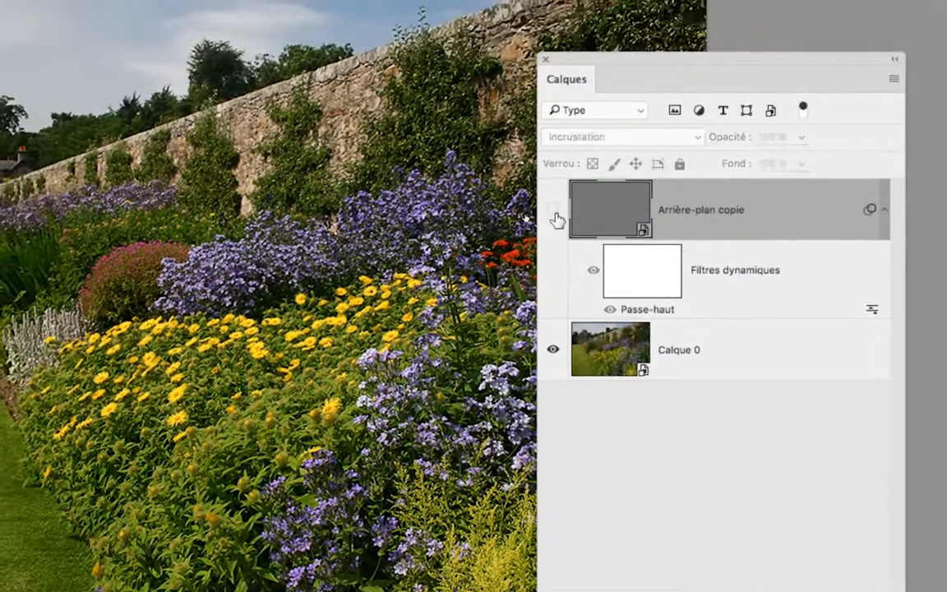
click(518, 148)
click(555, 212)
click(554, 212)
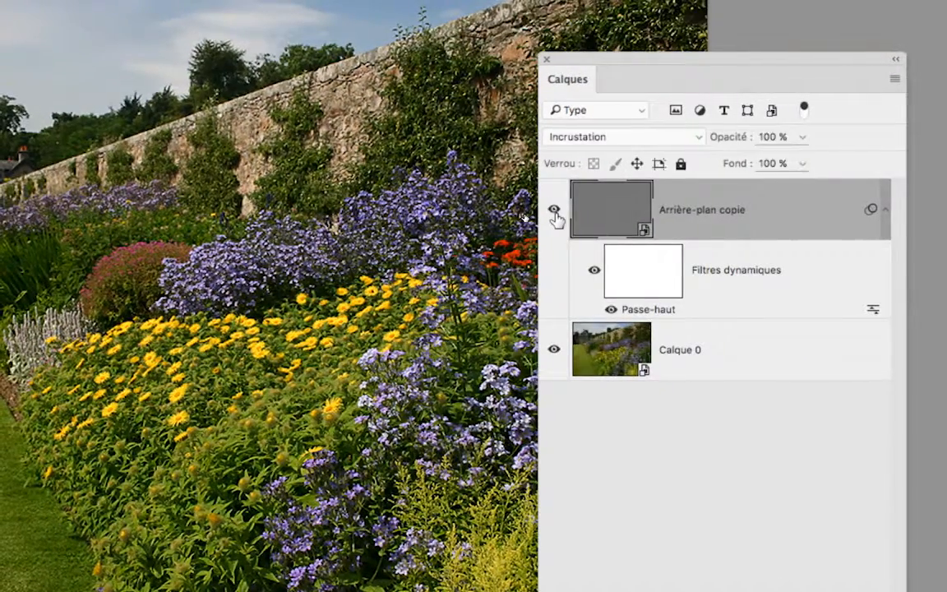
click(554, 213)
click(554, 212)
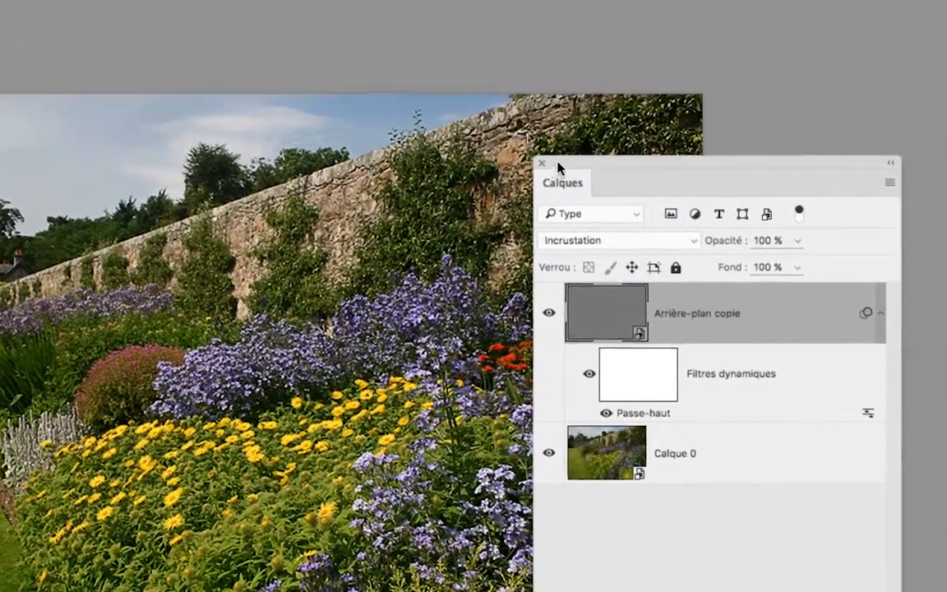
drag(557, 162, 477, 166)
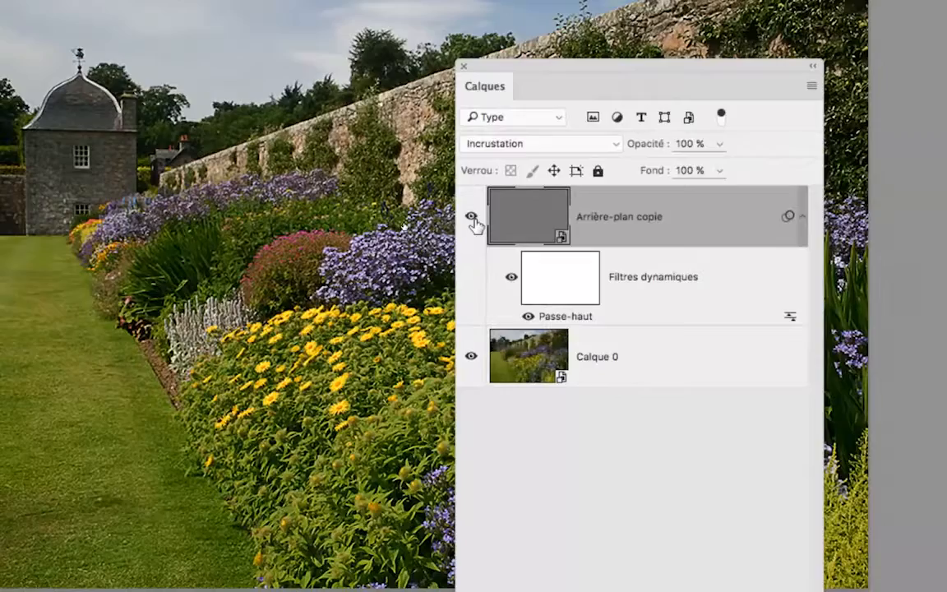
click(469, 318)
click(469, 319)
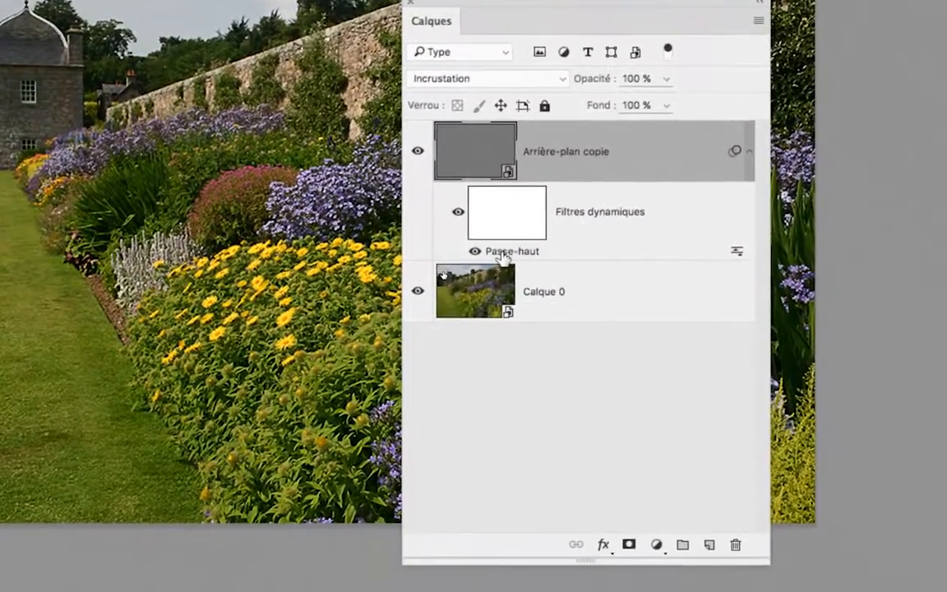
- Set the radius of the Passe-haut smart filter on Arrière-plan copie to 0,9 pixels
double_click(520, 265)
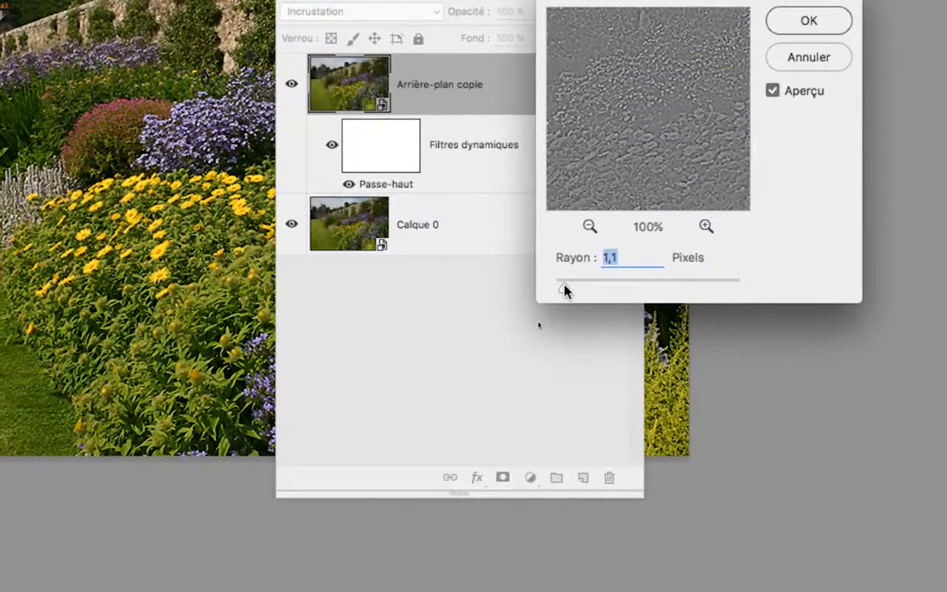
drag(564, 289, 565, 290)
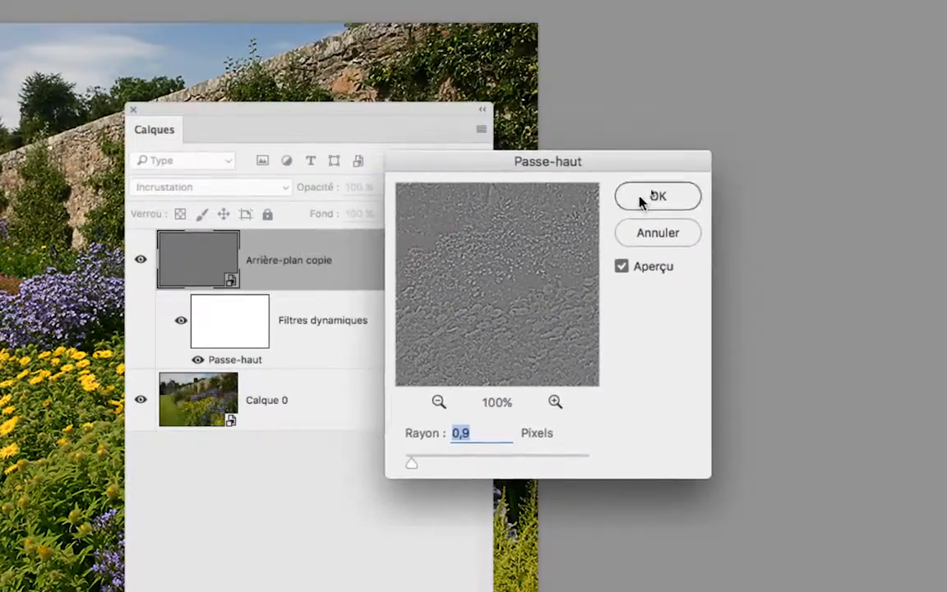
click(643, 197)
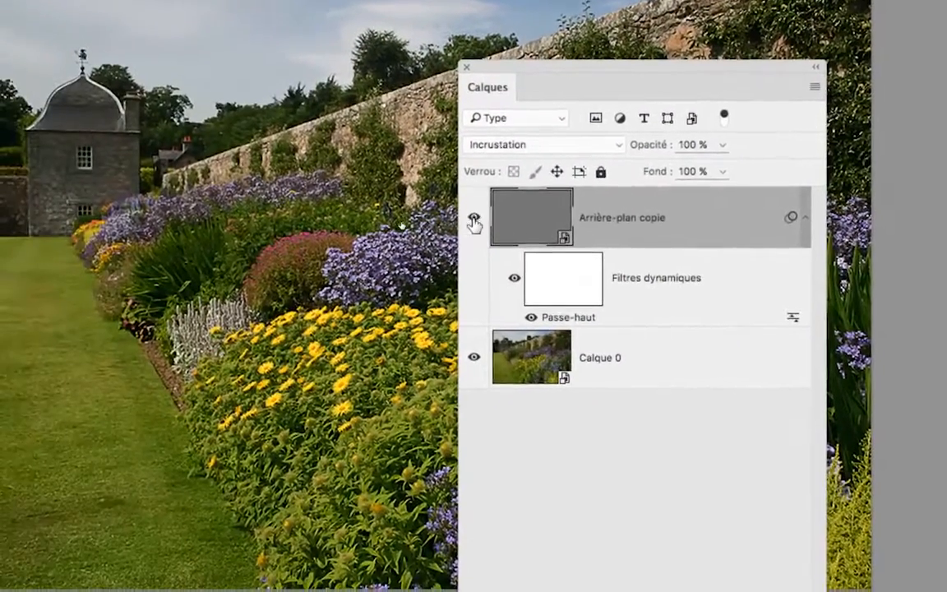
- Toggle the Arrière-plan copie layer to check the softer sharpening, and move the layers panel clear of the photo
click(140, 260)
click(474, 218)
click(475, 219)
click(475, 219)
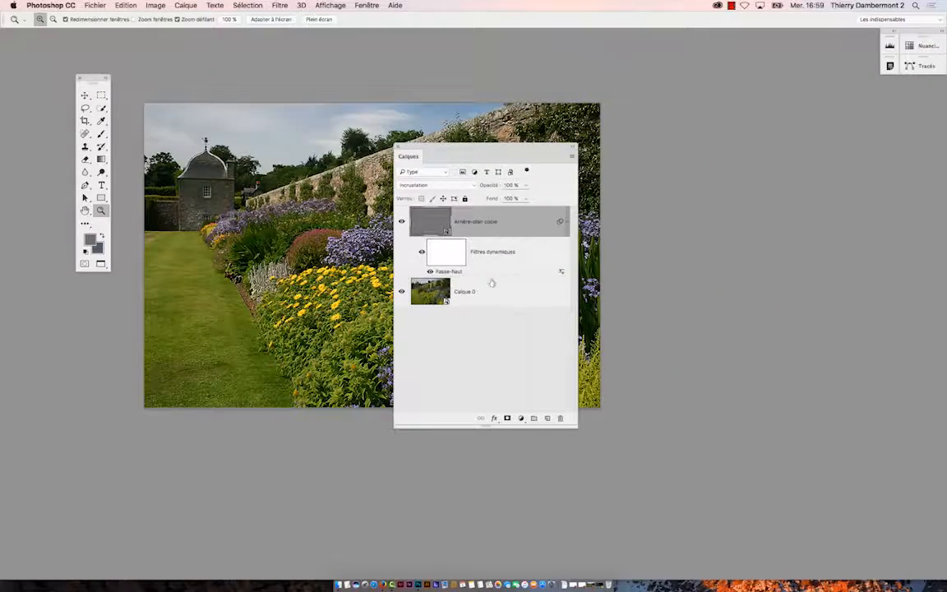
drag(441, 149, 755, 159)
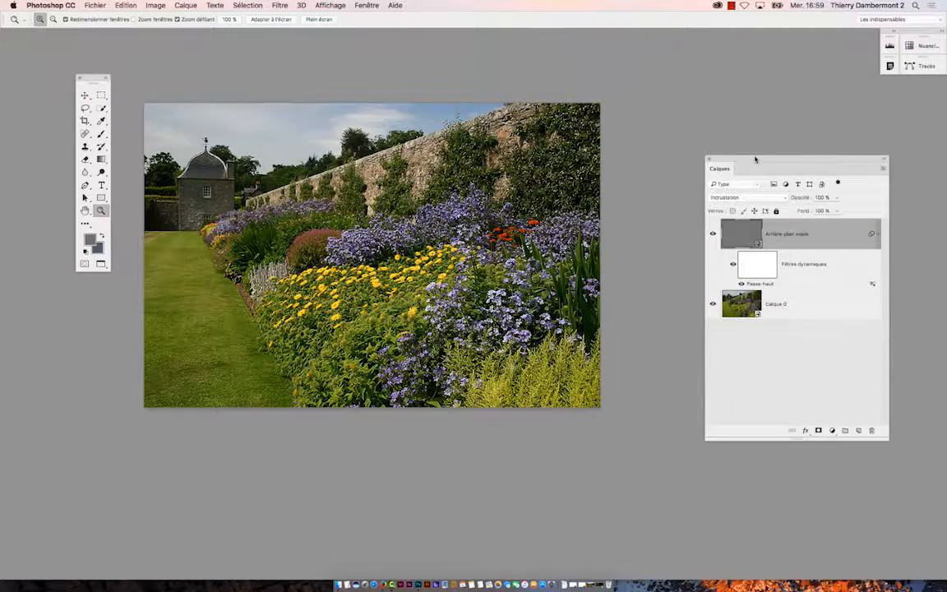